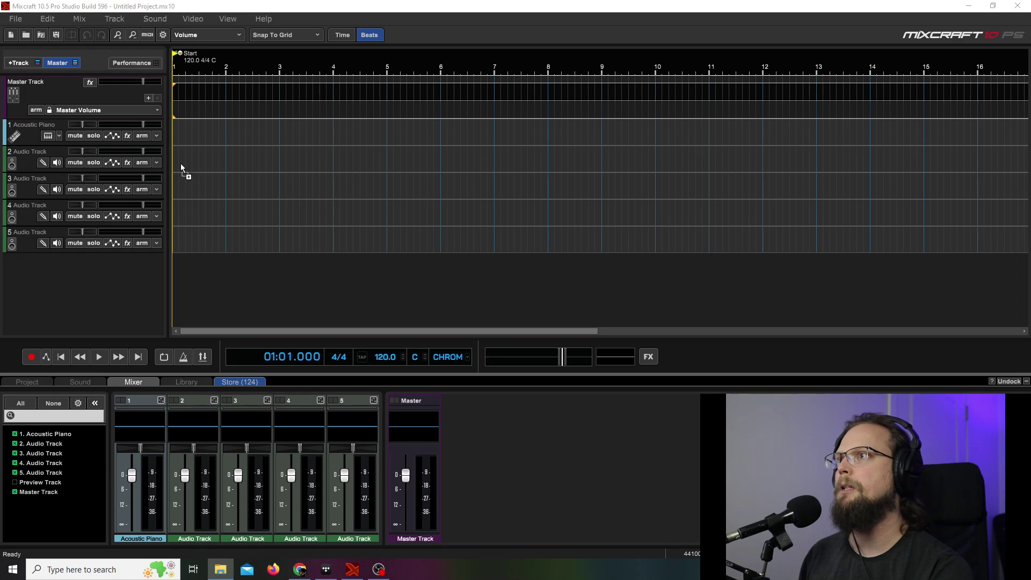
Add the night-sky song to audio track 2 and play it from around bar 2.
left_click_drag(181, 163, 180, 163)
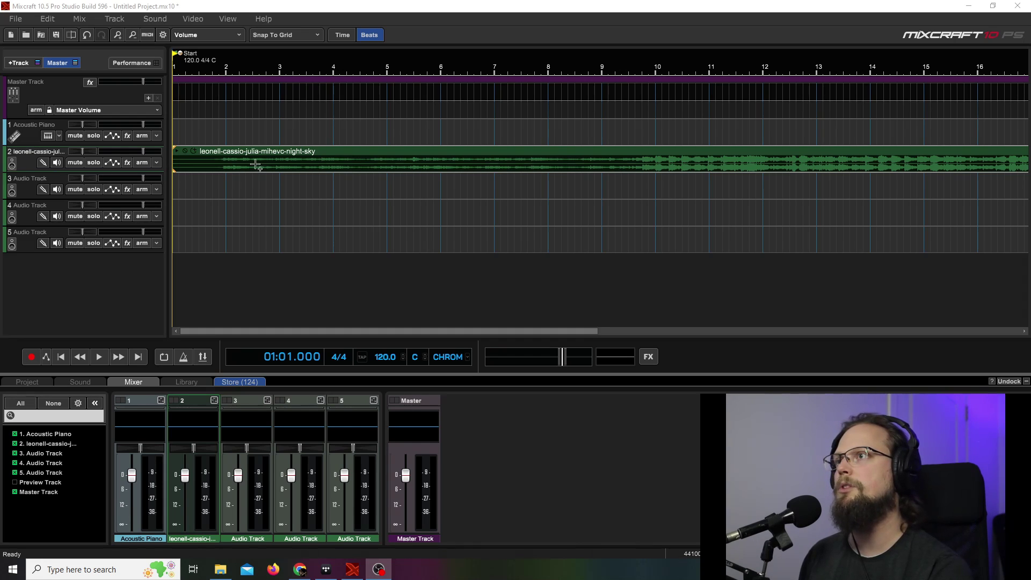
left_click(240, 67)
key("space")
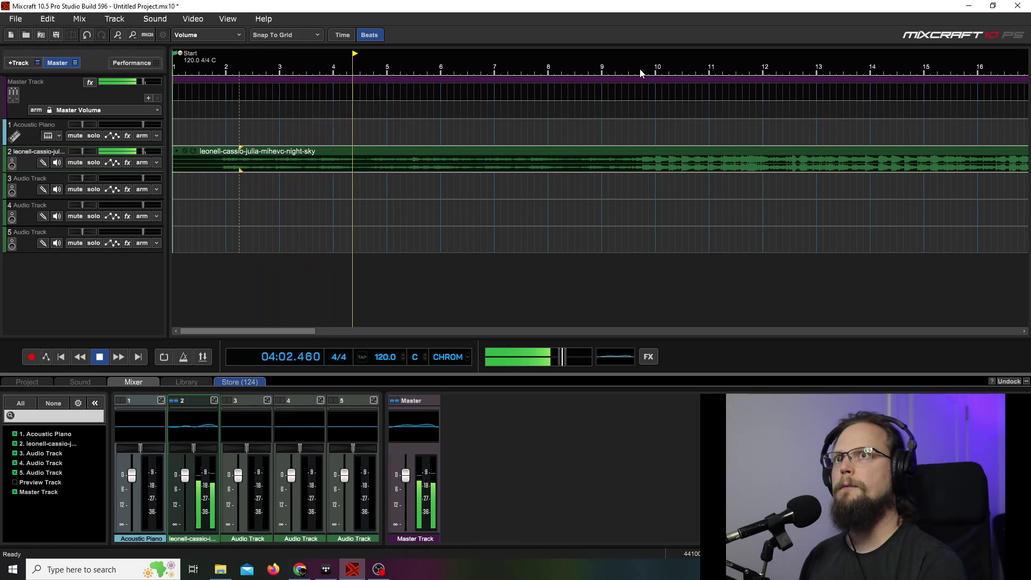
key("space")
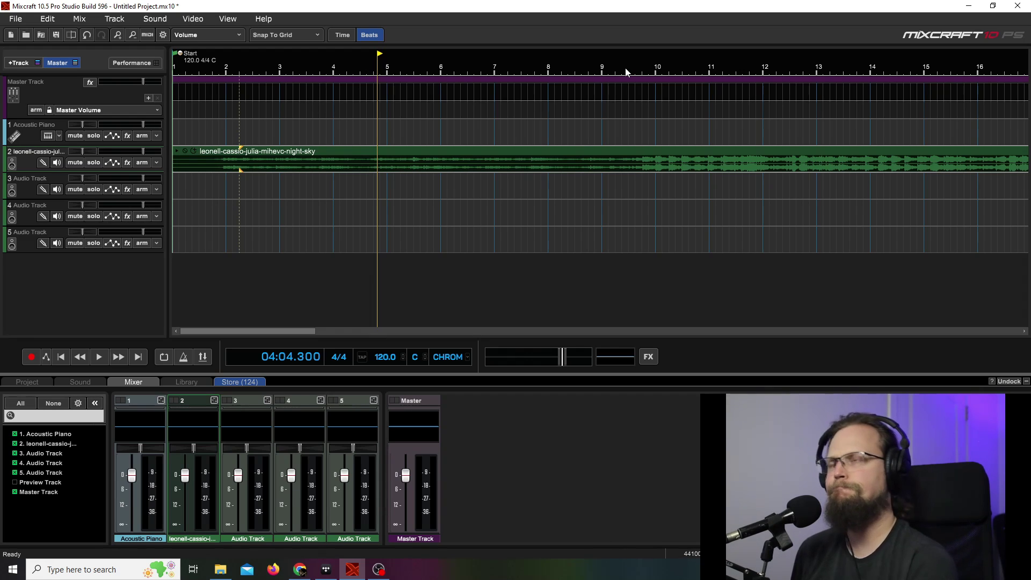
Play the song from bar 9, beat 3, to hear its louder section.
left_click(625, 72)
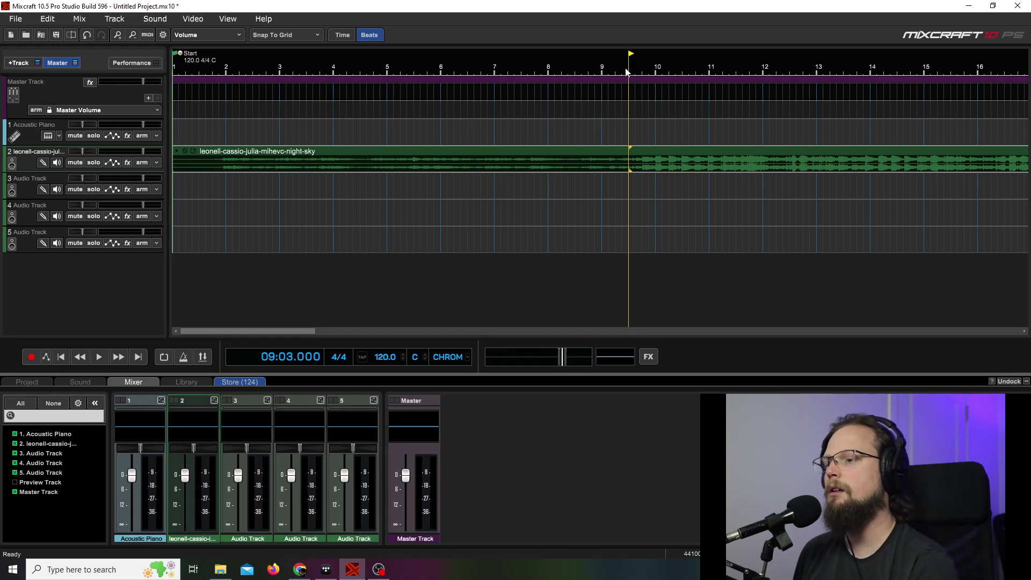
key("space")
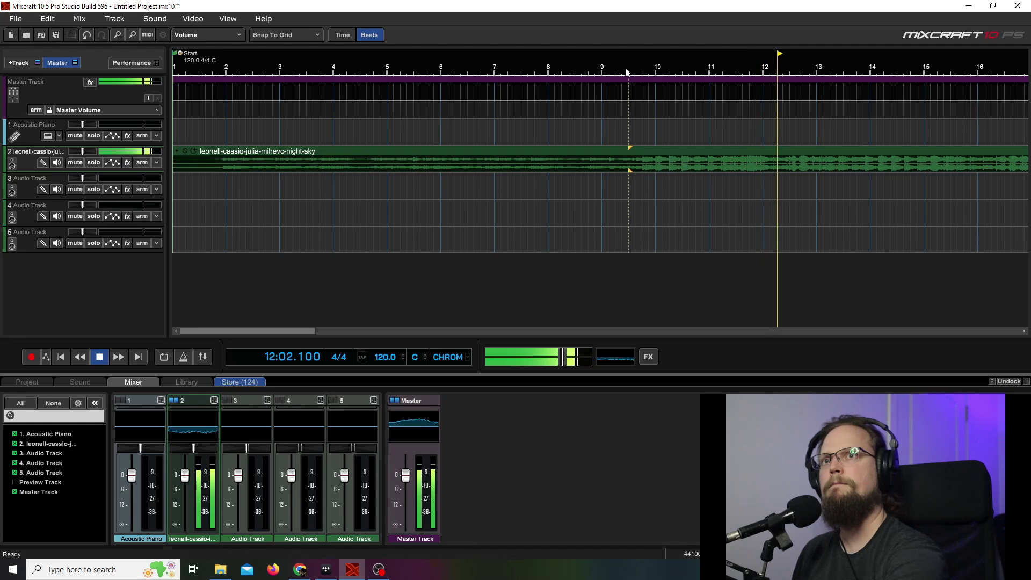
key("space")
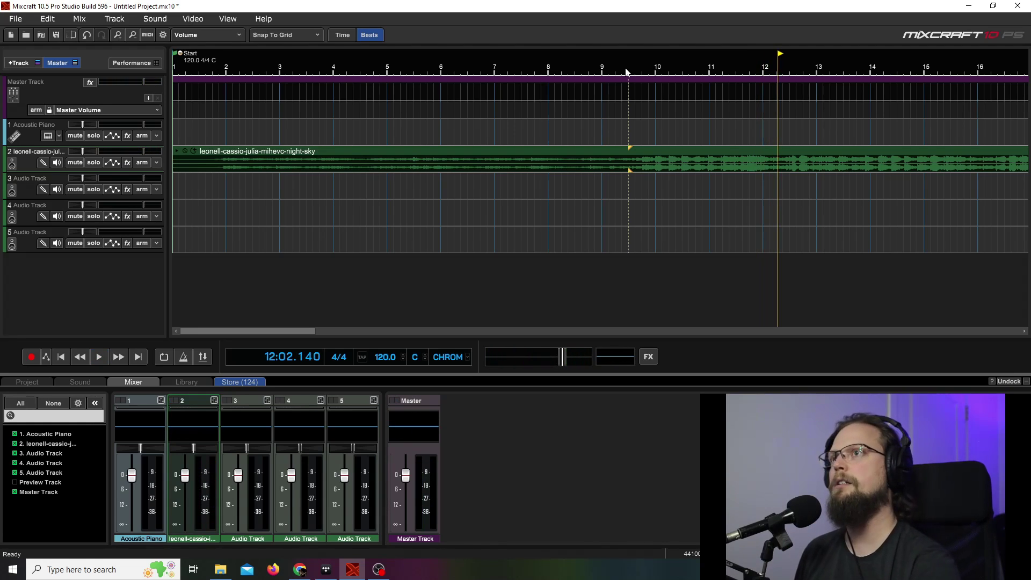
Separate the song clip into Vocals, Drums, Piano, Bass and Other Instruments stems in a new submix track, muting the source clip.
right_click(662, 151)
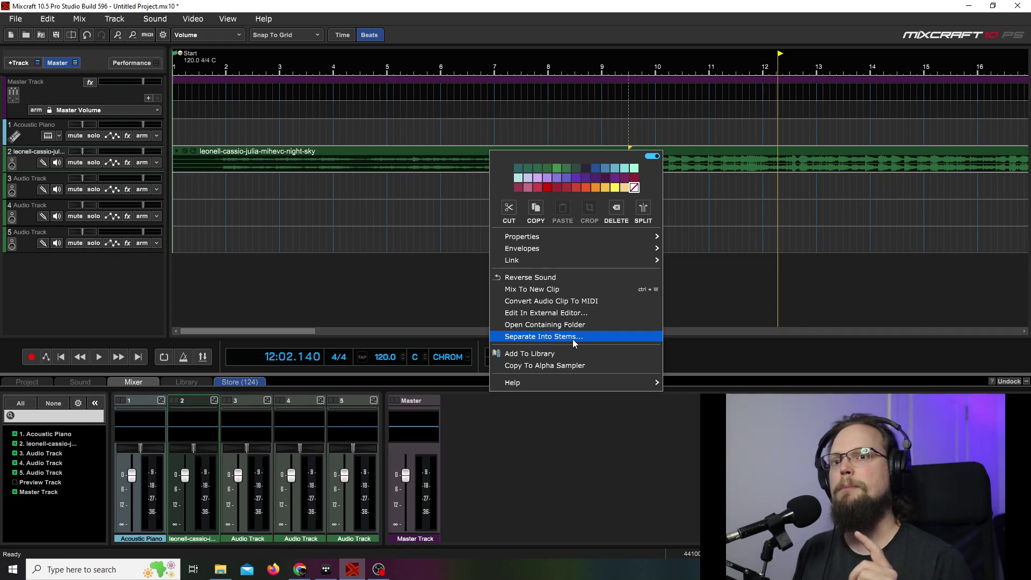
left_click(573, 340)
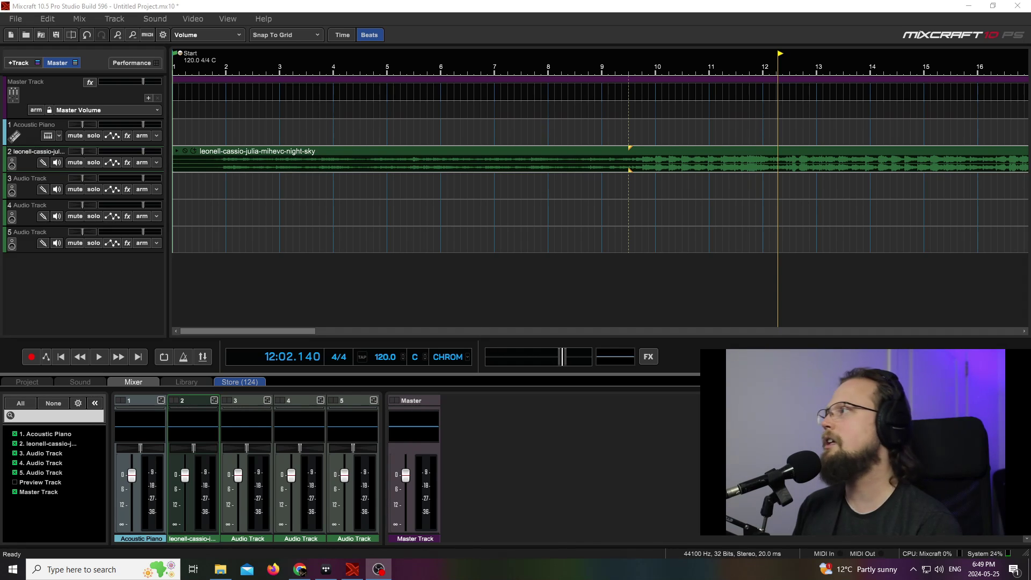
right_click(341, 153)
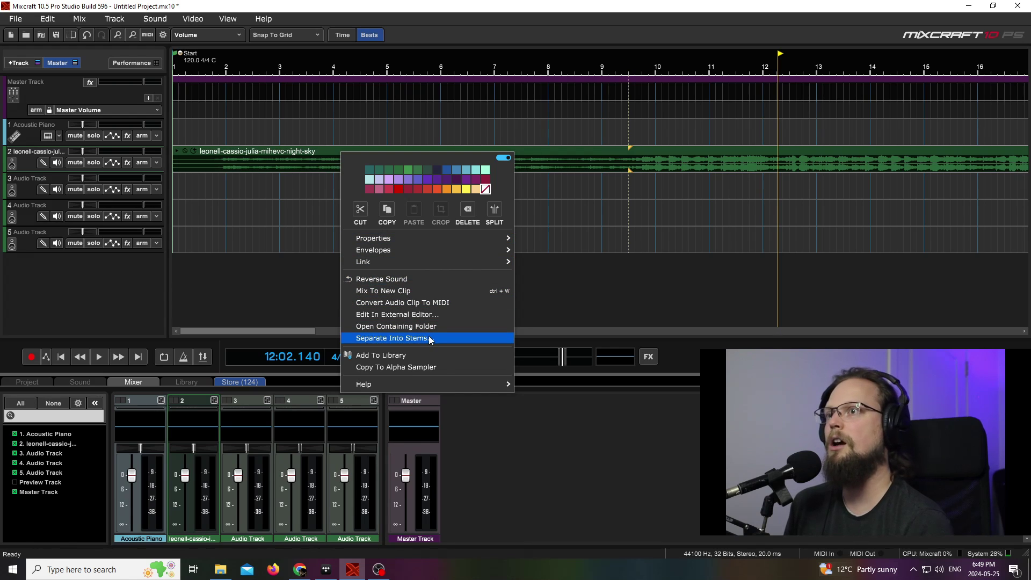
left_click(396, 338)
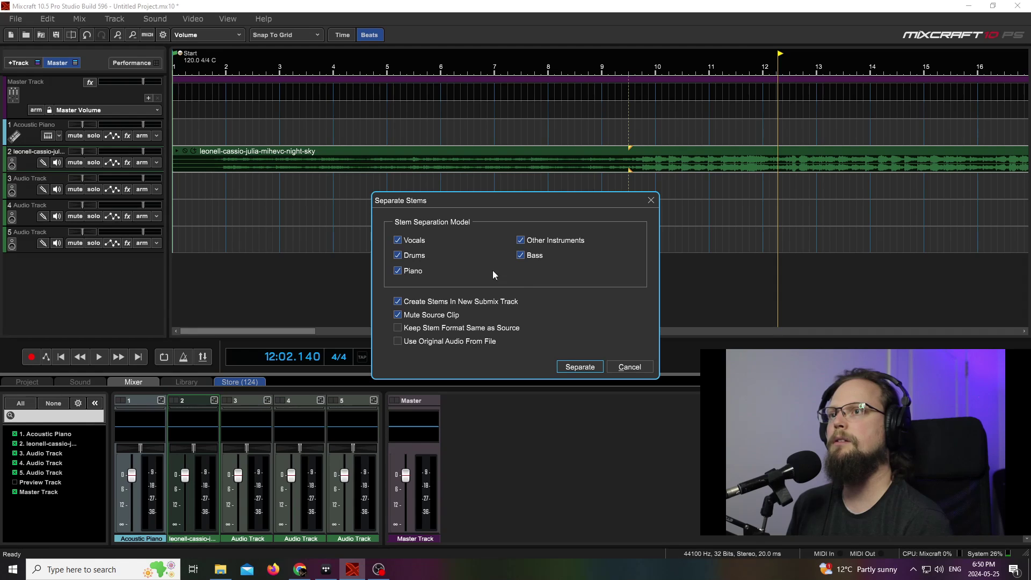
left_click(566, 369)
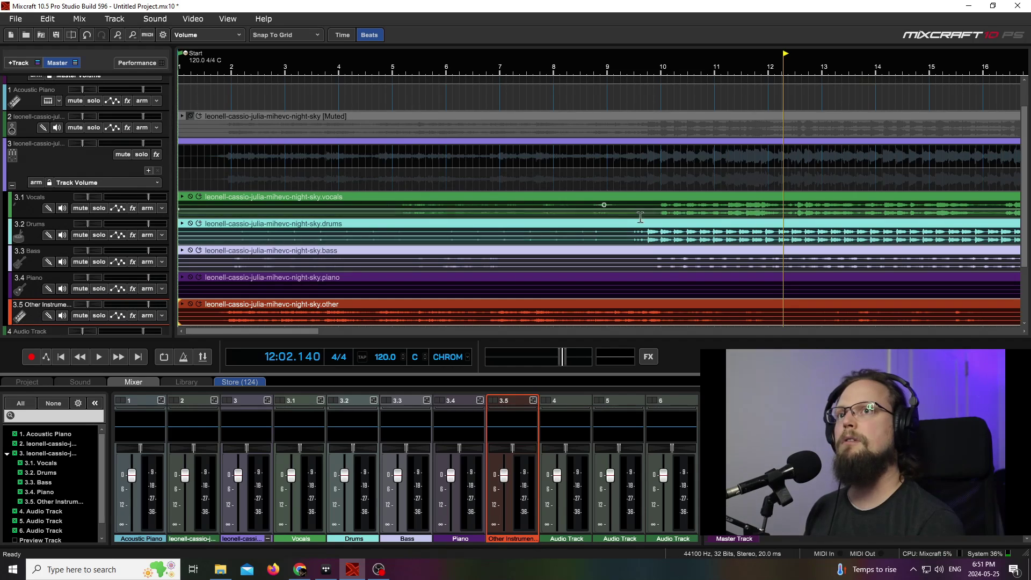
Play the separated stems and pull the Vocals volume fader down to -Inf dB.
left_click(105, 358)
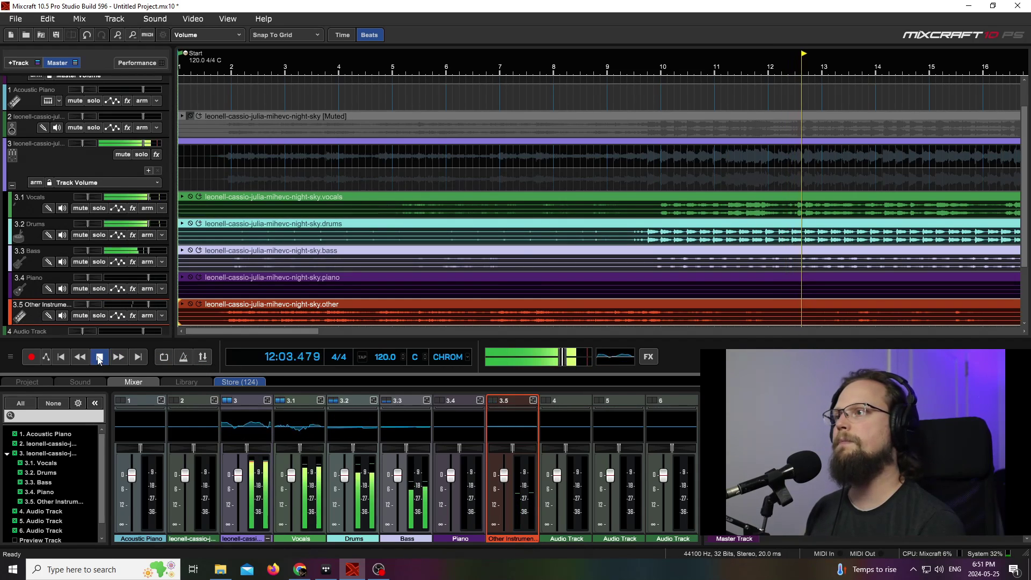
left_click(100, 358)
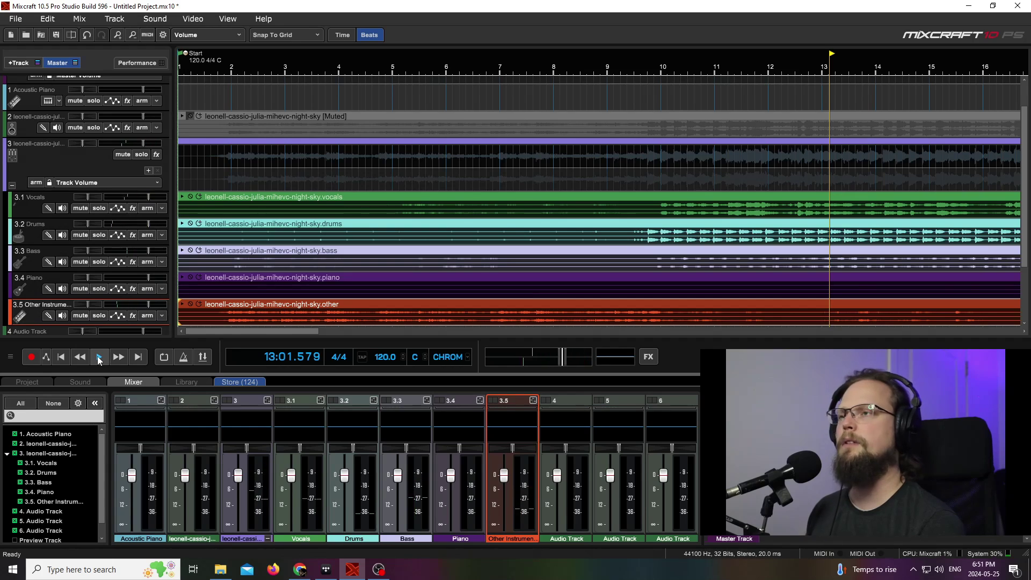
left_click(99, 357)
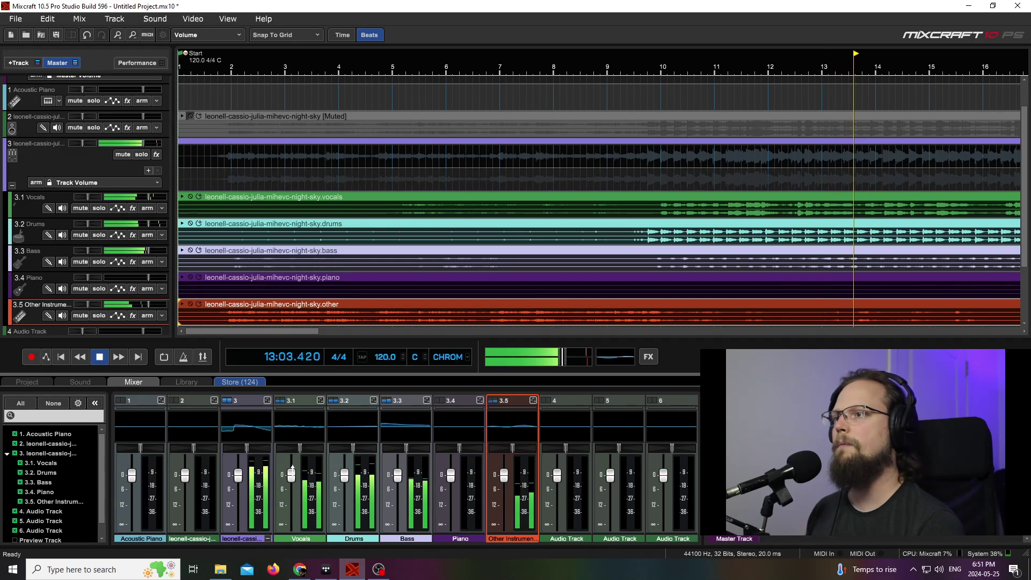
left_click_drag(291, 475, 300, 560)
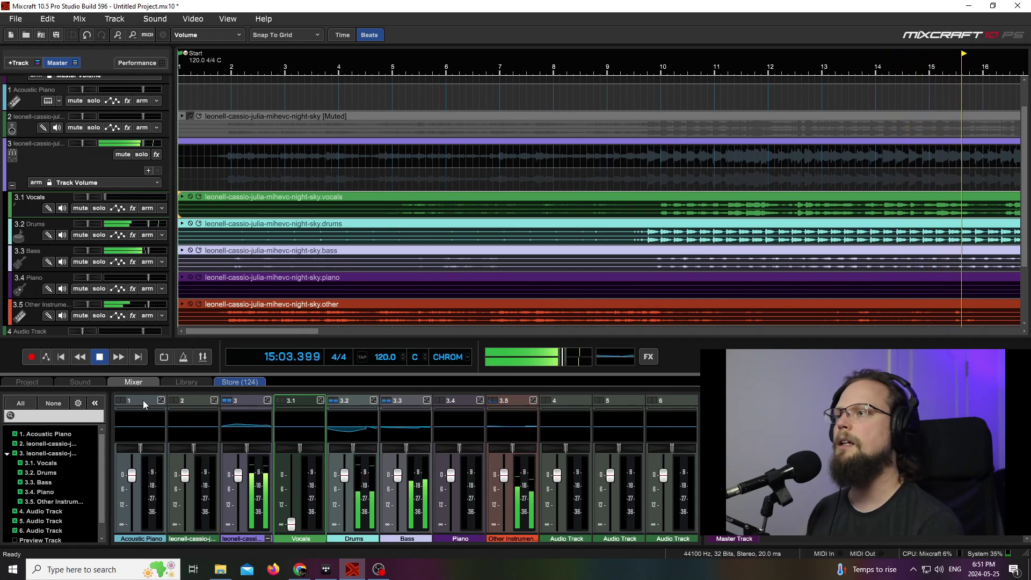
left_click(97, 359)
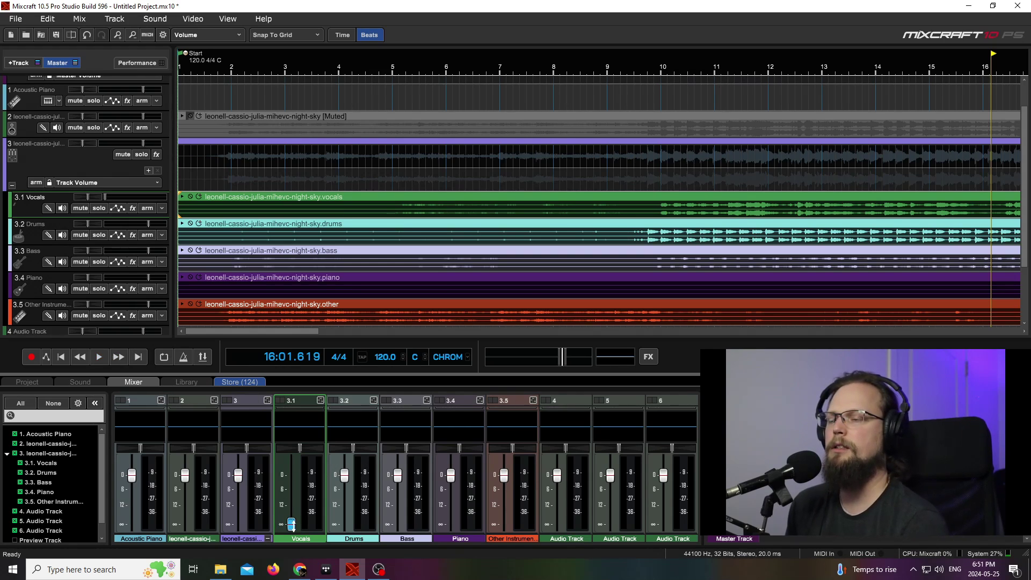
mouse_move(291, 524)
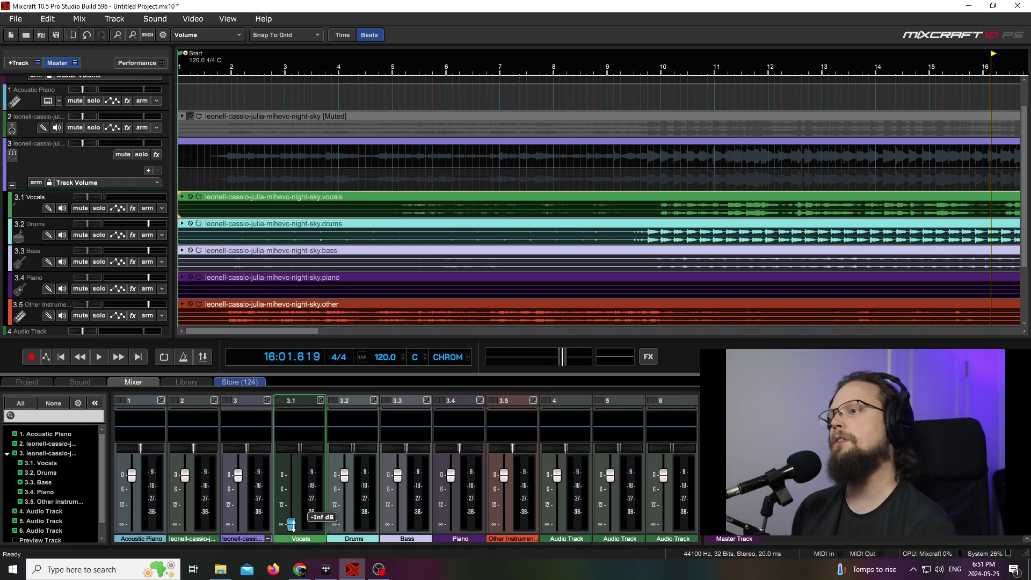
left_click_drag(291, 524, 300, 555)
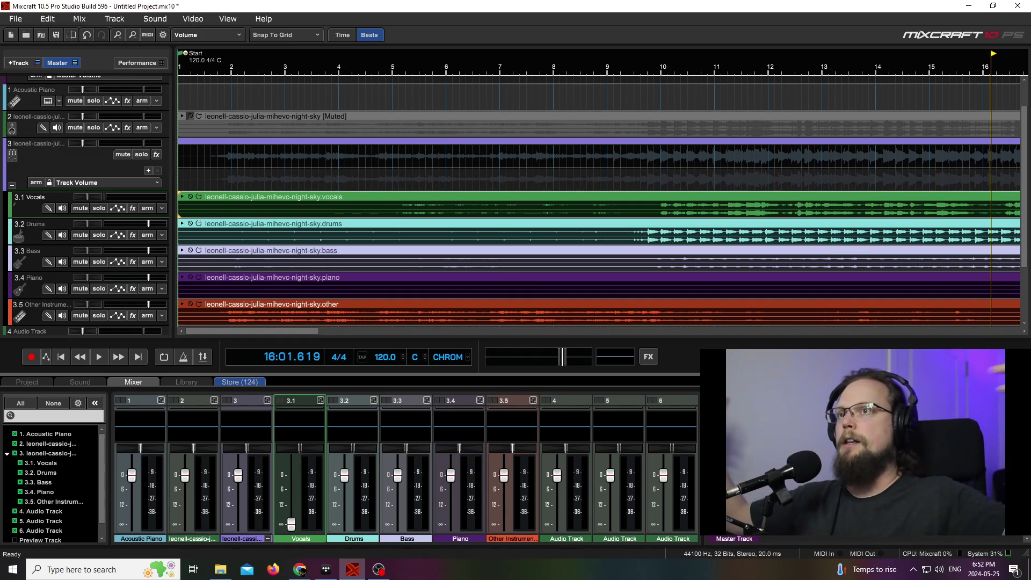
Play the stems from bar 10 and bring the Vocals fader back up to about 0 dB.
left_click(660, 67)
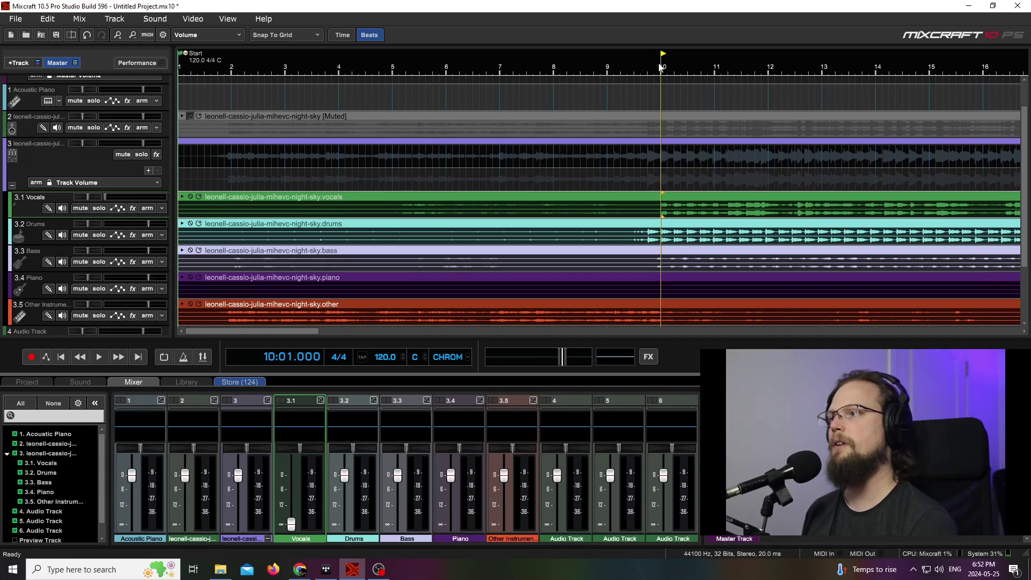
key("space")
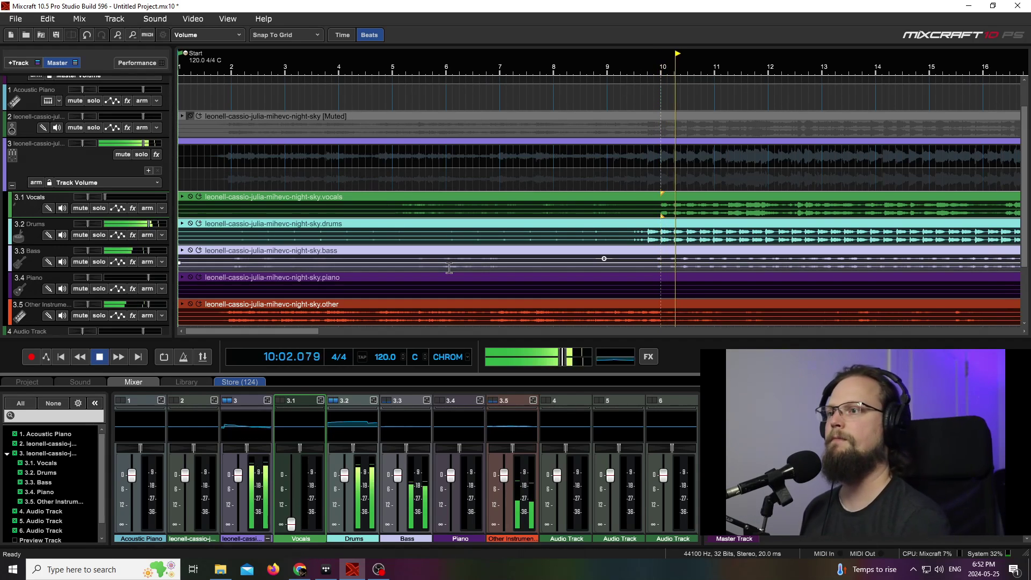
left_click_drag(291, 523, 290, 474)
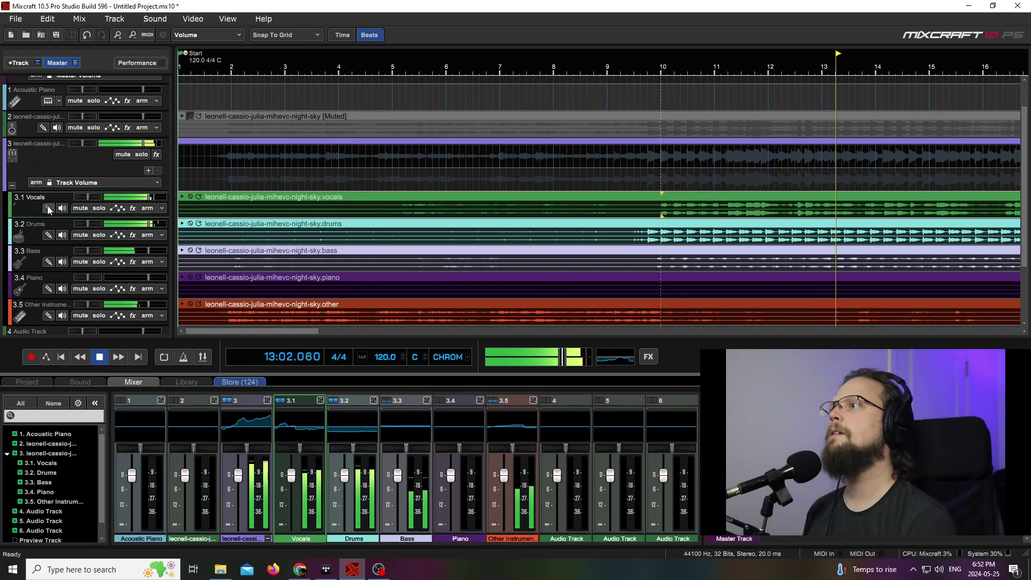
Solo the Vocals stem during playback, then turn the solo off and stop playback.
left_click(99, 209)
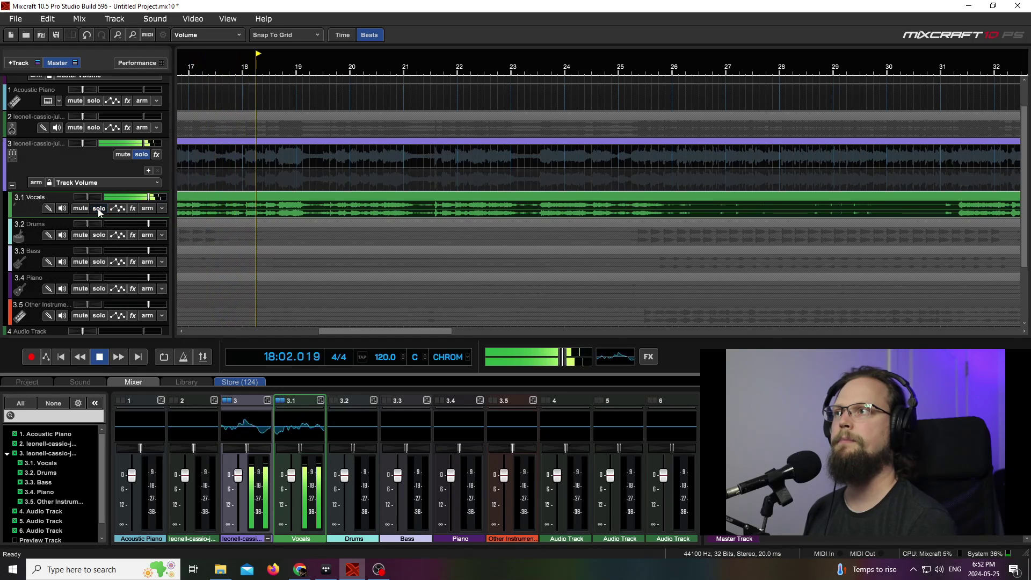
left_click(99, 209)
left_click(95, 361)
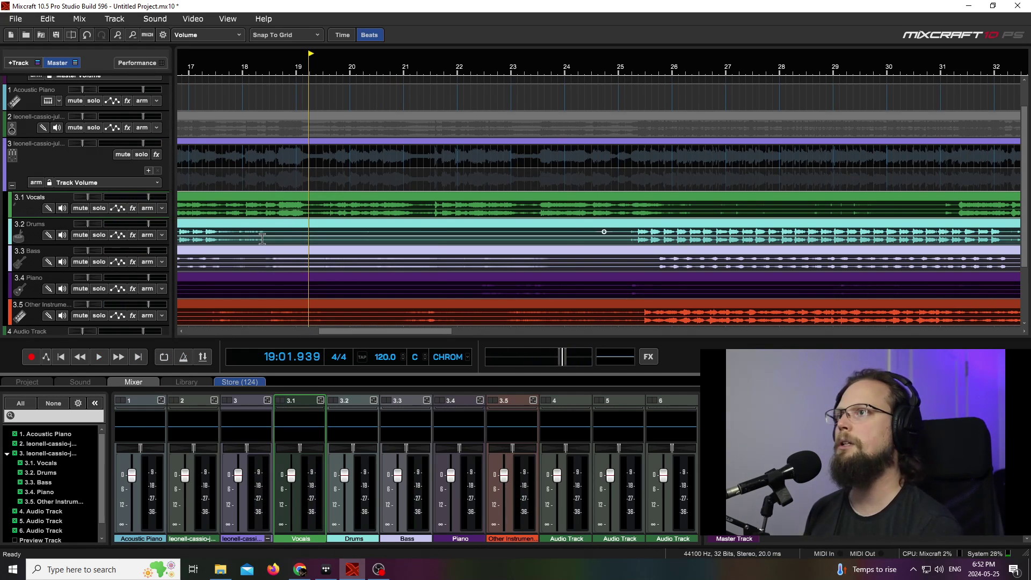
Solo the Vocals stem, play it from bar 5, and move the playhead to bar 9, beat 4.
scroll(406, 291, "down", 2)
left_click(317, 73)
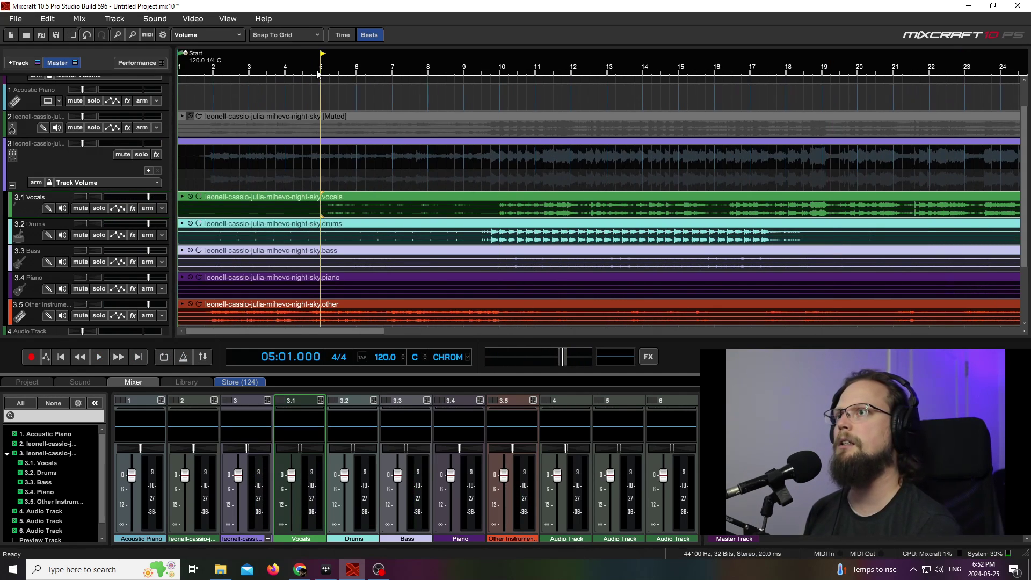
left_click(99, 208)
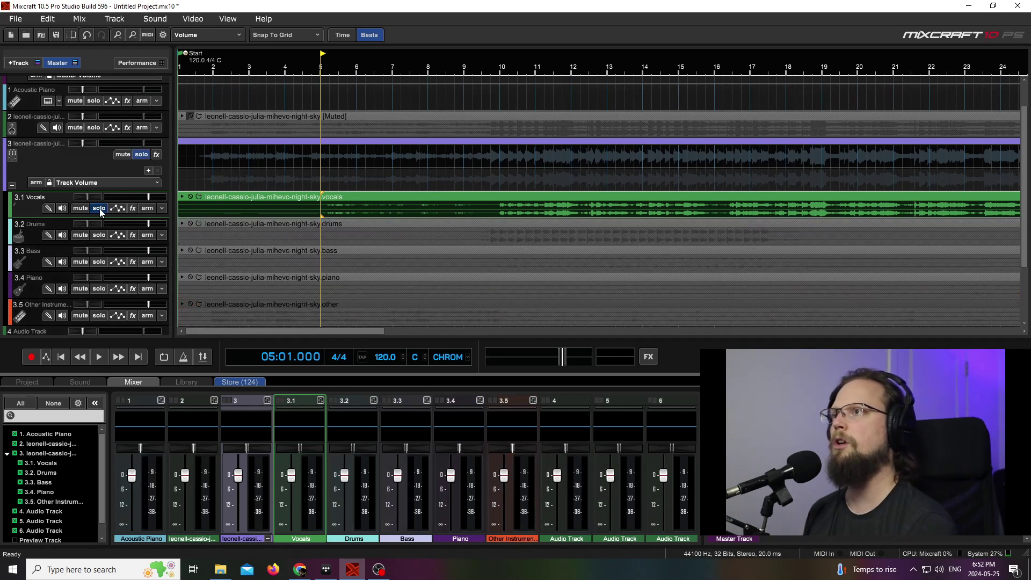
key("space")
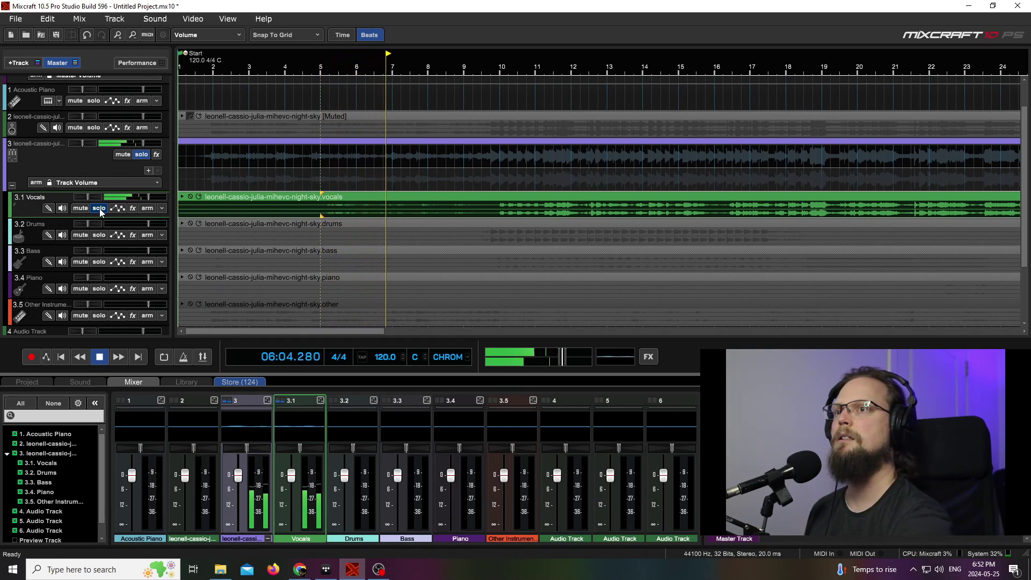
key("space")
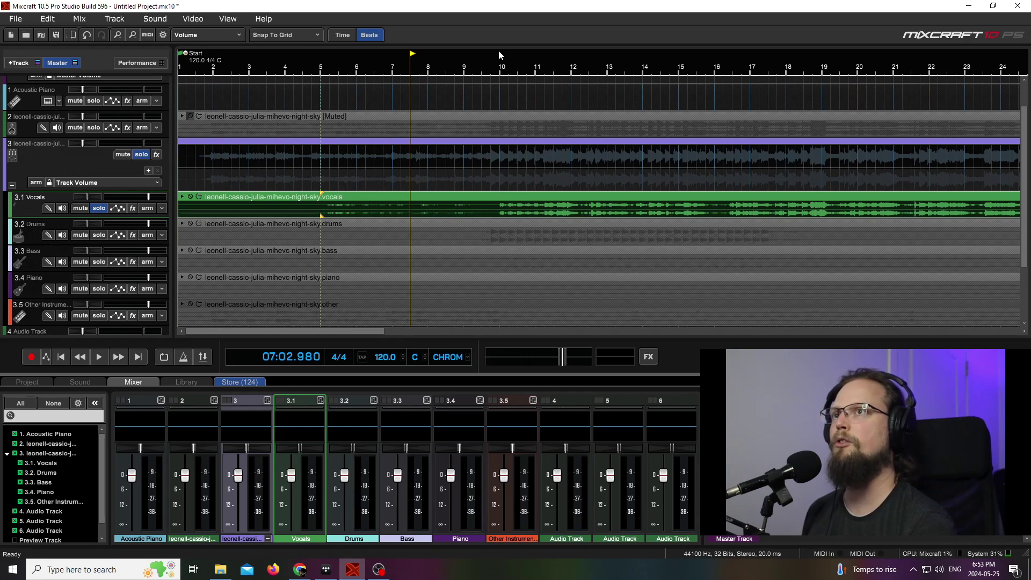
left_click(494, 71)
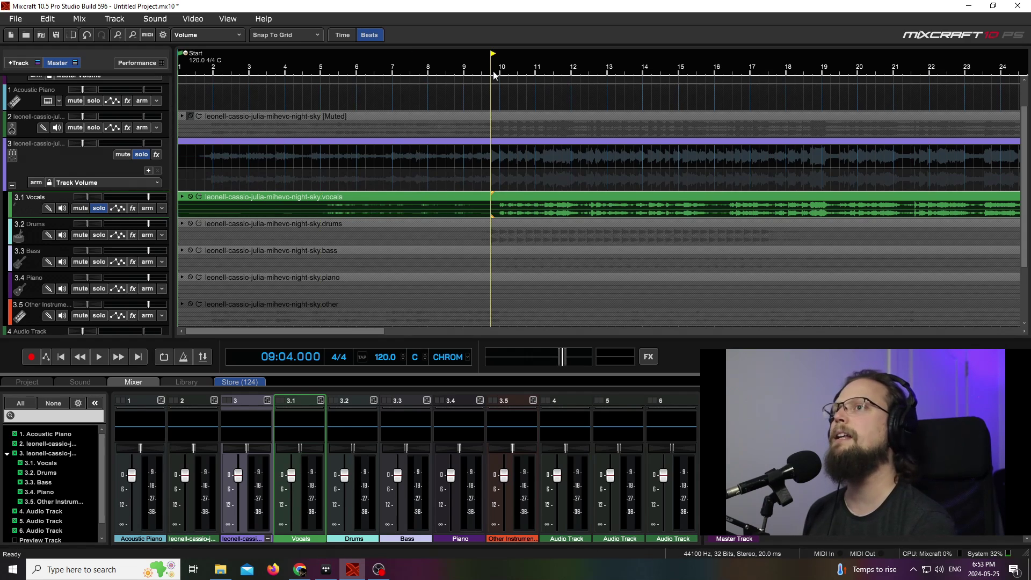
Convert the vocals stem clip to MIDI and turn off the Vocals solo.
right_click(533, 200)
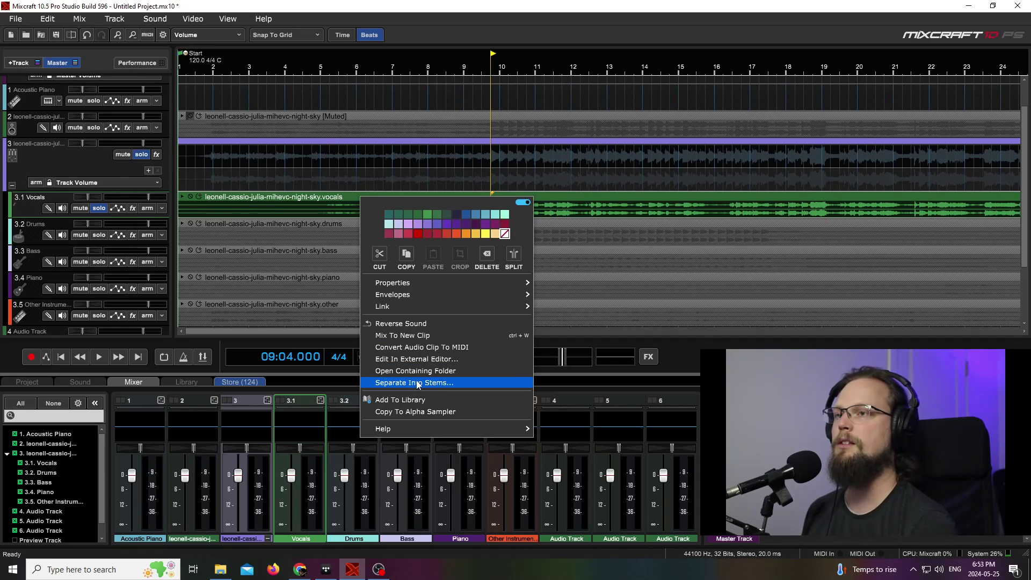
left_click(439, 349)
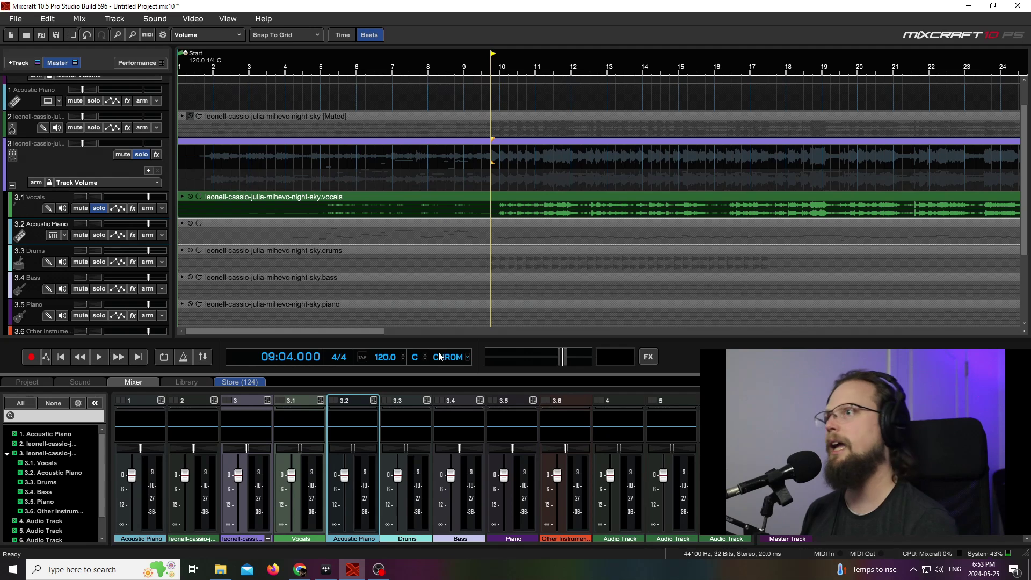
left_click(98, 208)
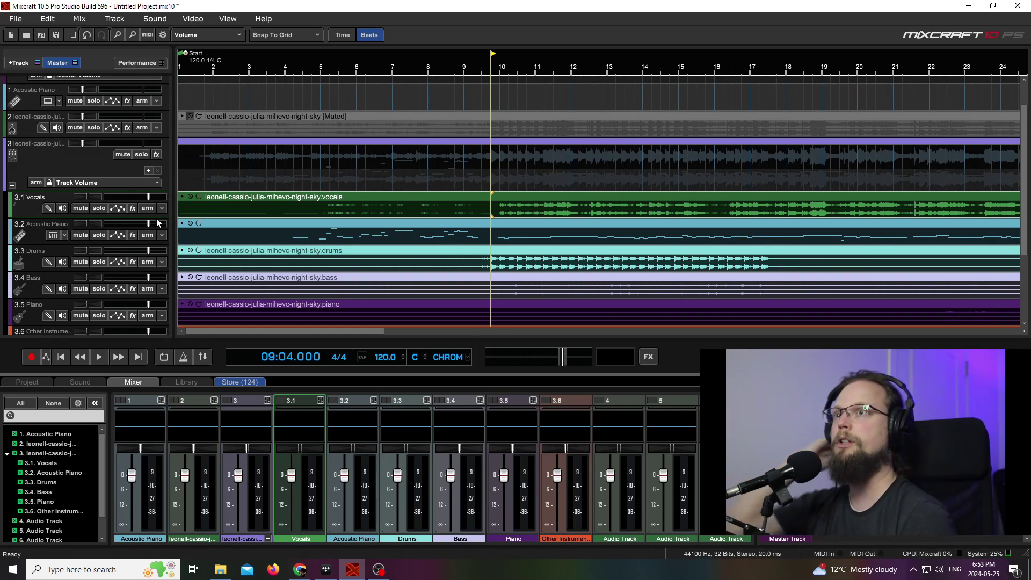
Mute the Vocals track, solo the converted Acoustic Piano track below it, and play it from bar 9, beat 4.
left_click(78, 209)
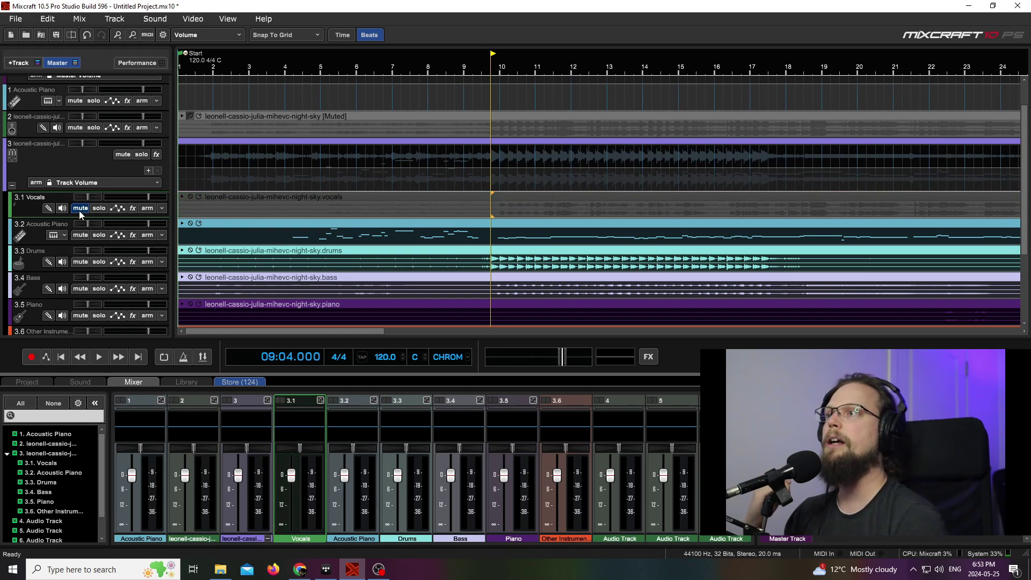
left_click(99, 235)
key("space")
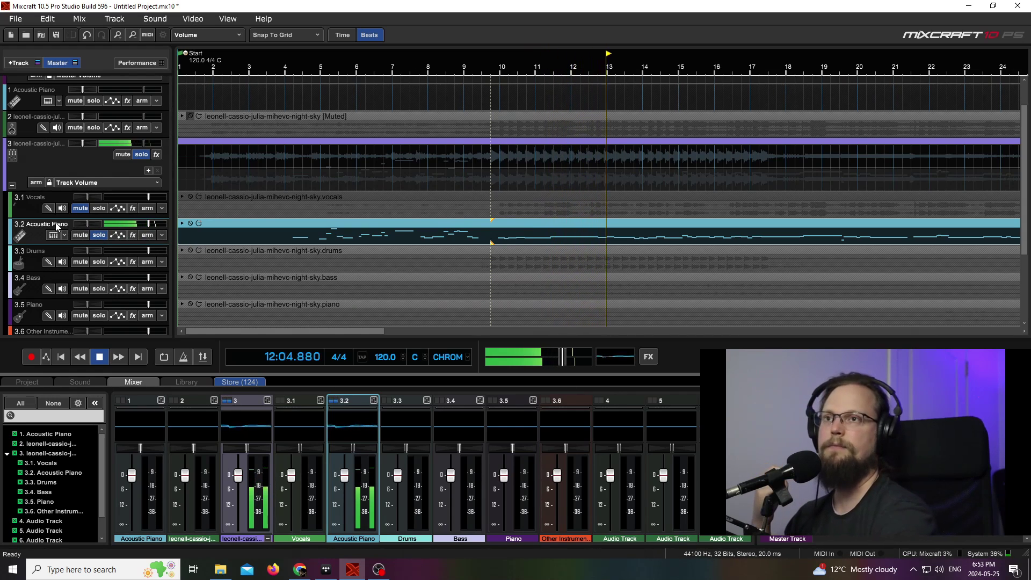
key("space")
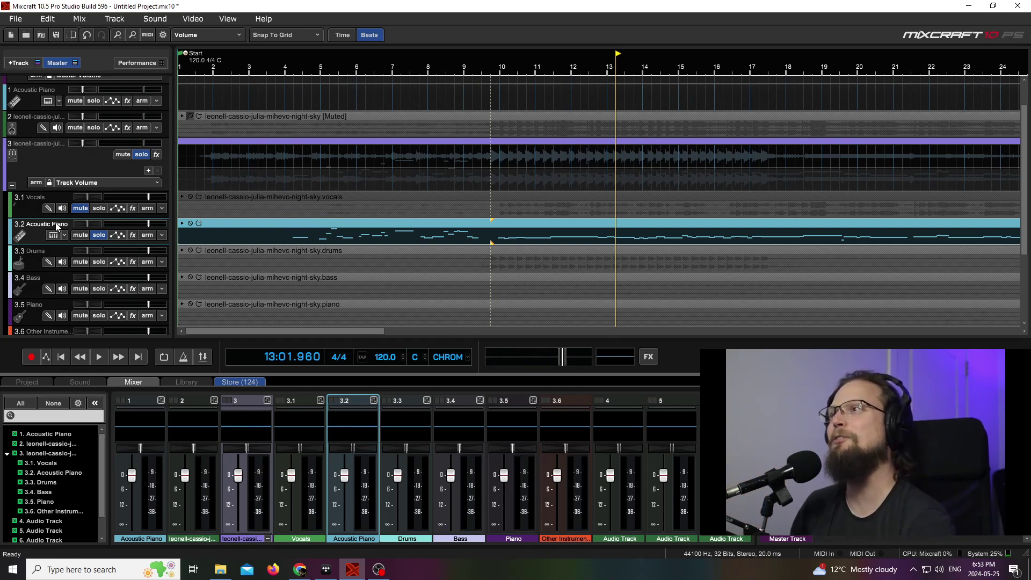
Set the instrument preset of the converted MIDI track 3.2 to Ambient Strings.
double_click(56, 225)
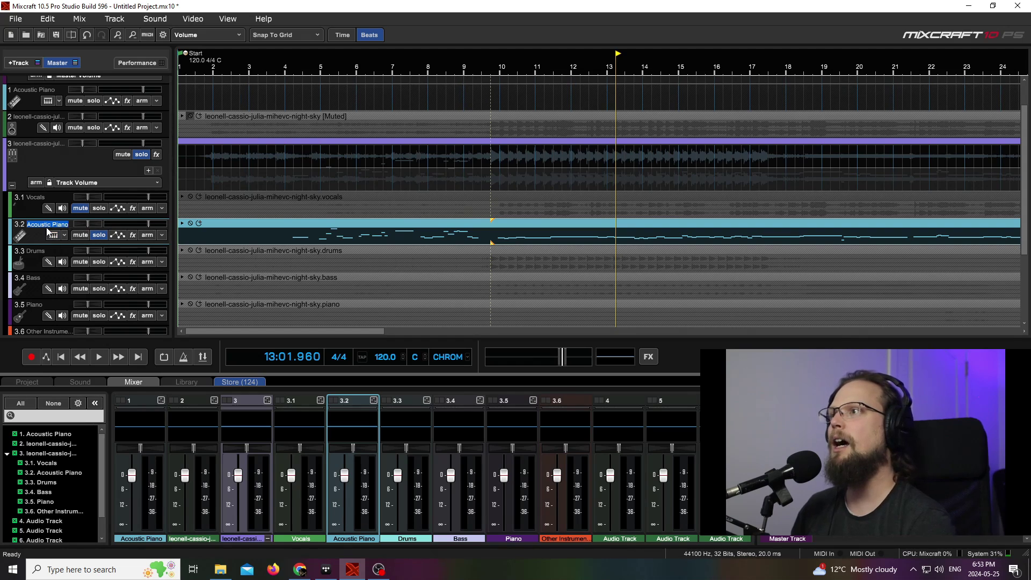
left_click(52, 236)
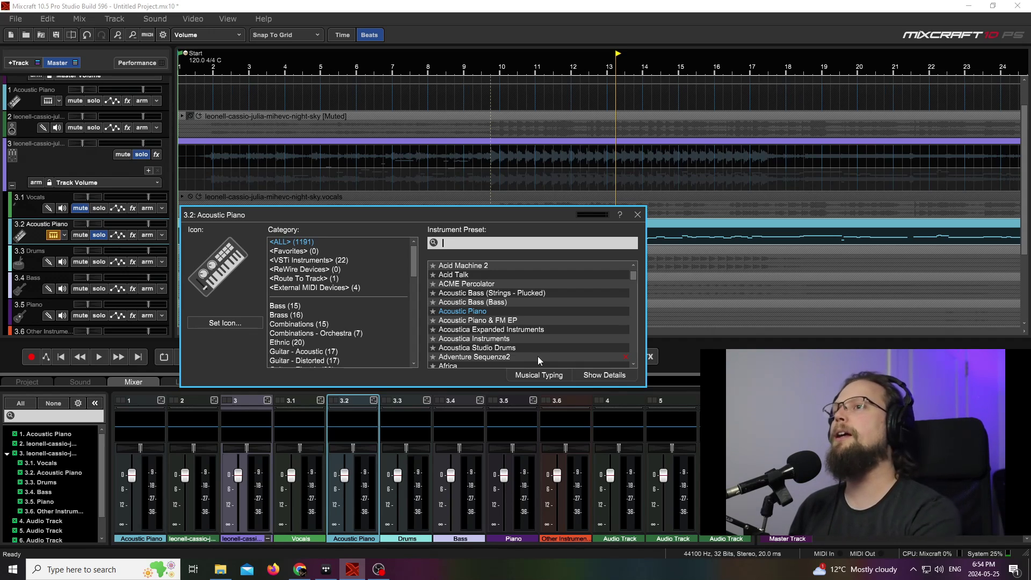
scroll(537, 356, "down", 3)
scroll(526, 348, "down", 3)
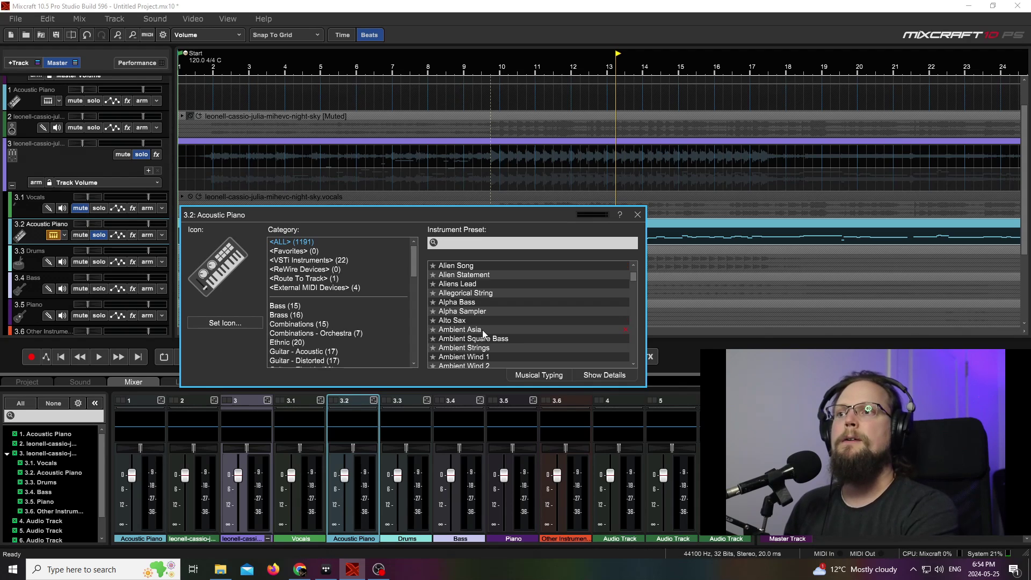
scroll(520, 338, "down", 1)
left_click(453, 339)
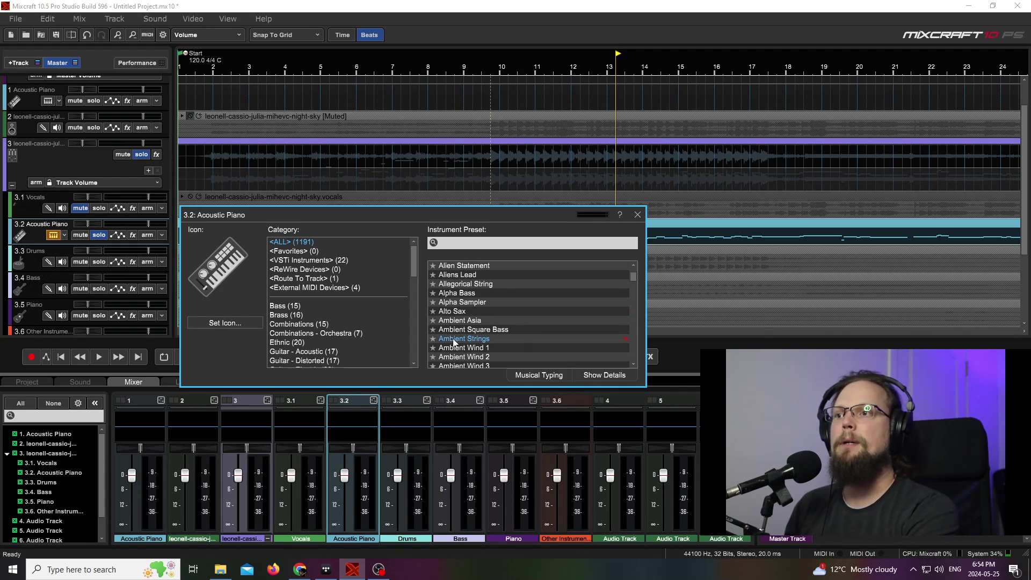
double_click(452, 339)
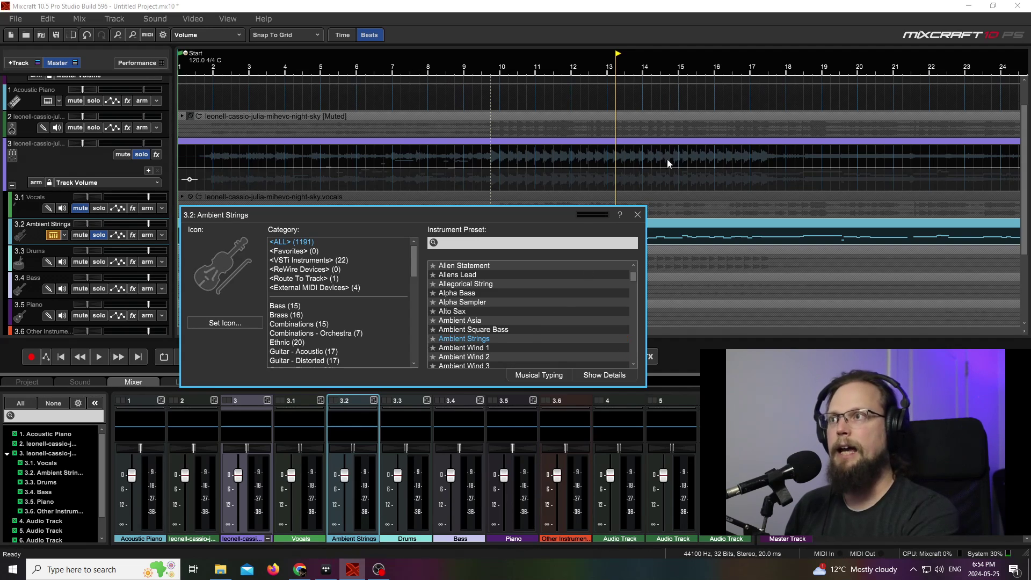
Play the Ambient Strings track, turn off its solo to hear it with the other stems, and stop playback.
key("space")
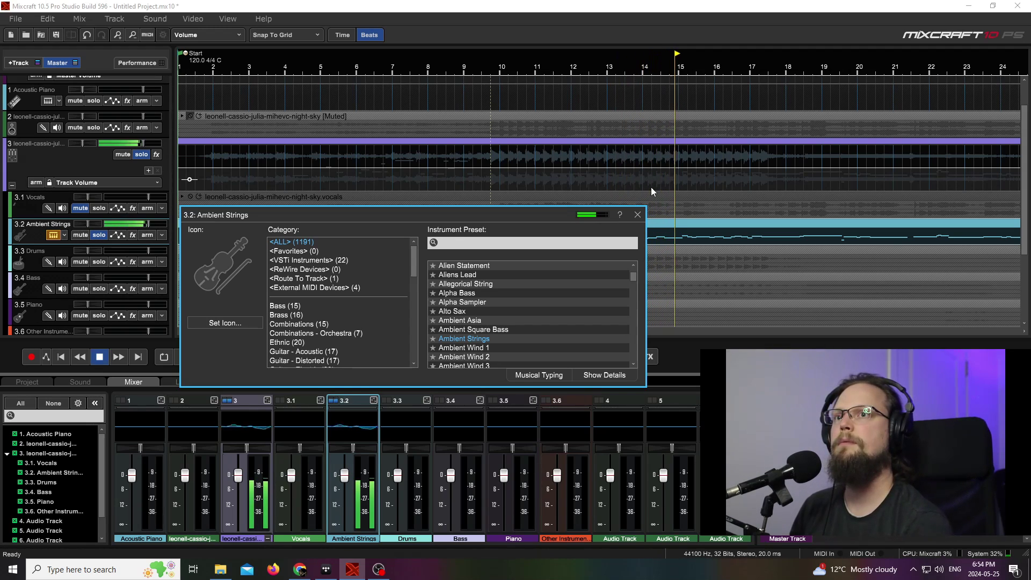
left_click(99, 236)
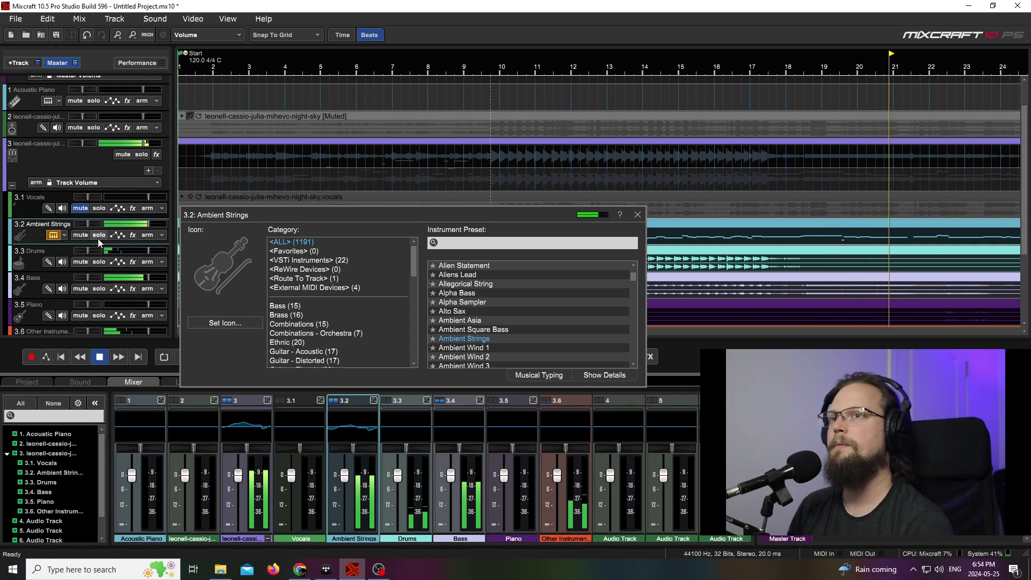
scroll(812, 244, "down", 4)
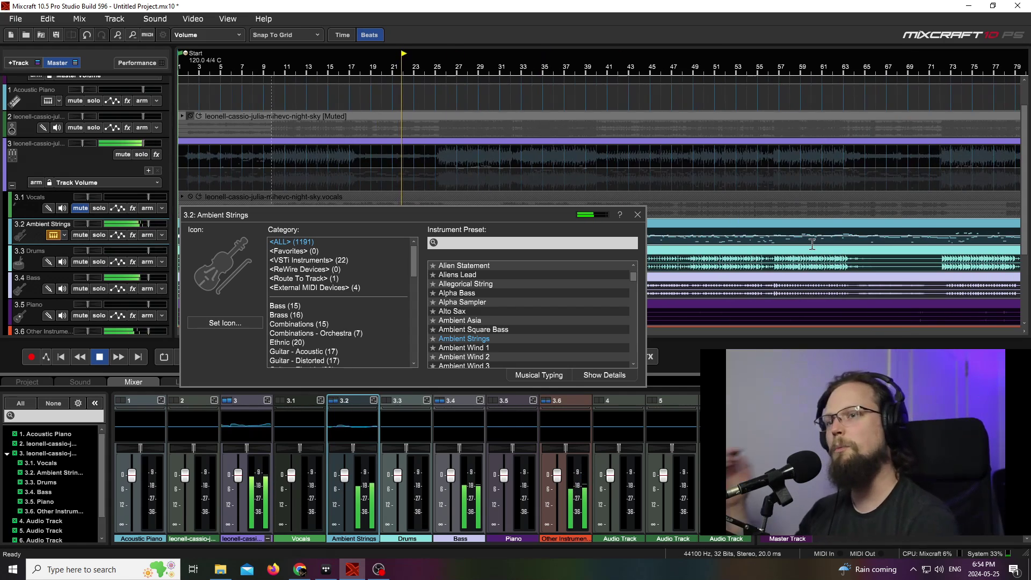
key("space")
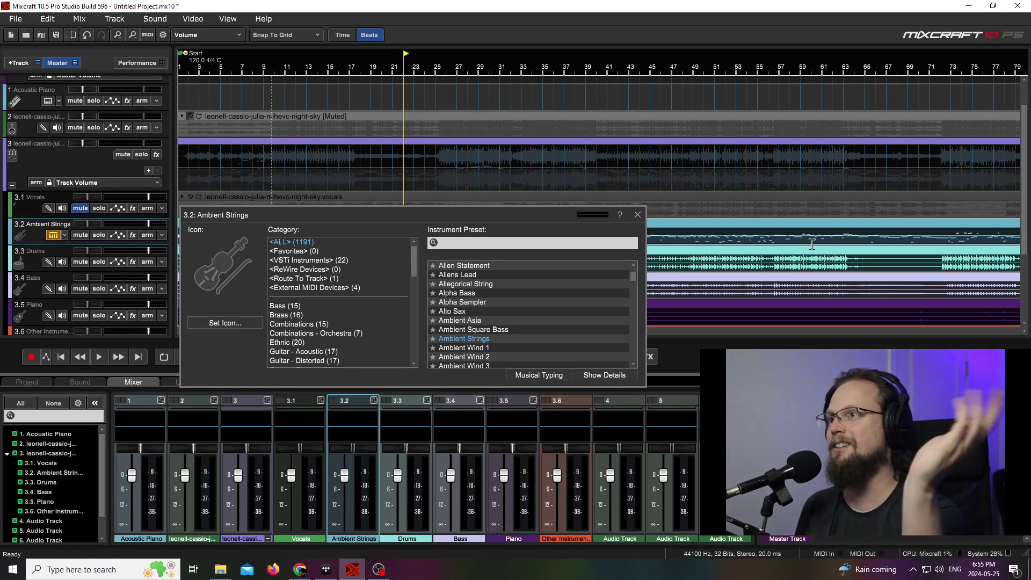
Change track 3.2's instrument preset to Violin and play it with the other stems.
scroll(540, 331, "down", 4)
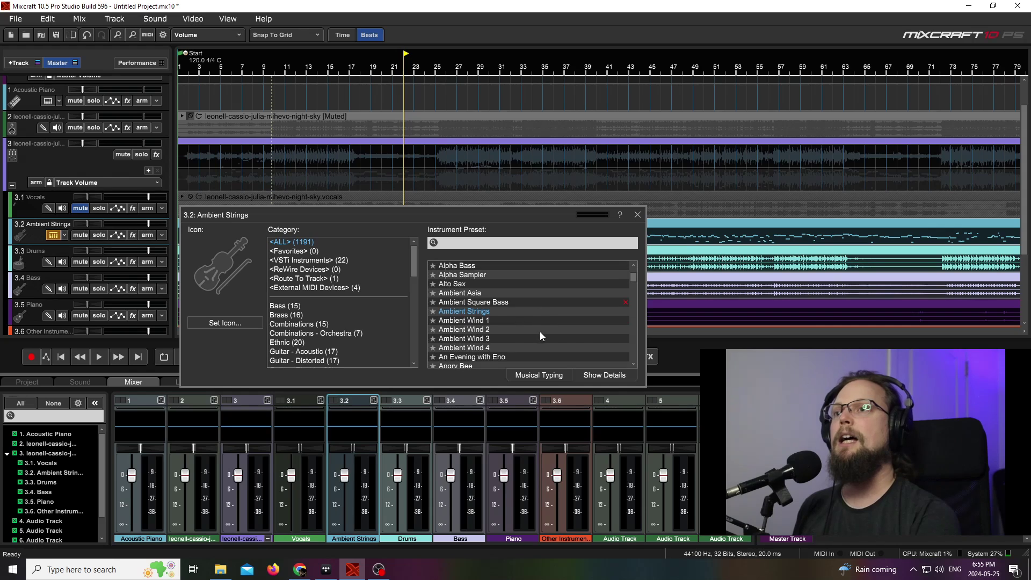
scroll(539, 330, "down", 10)
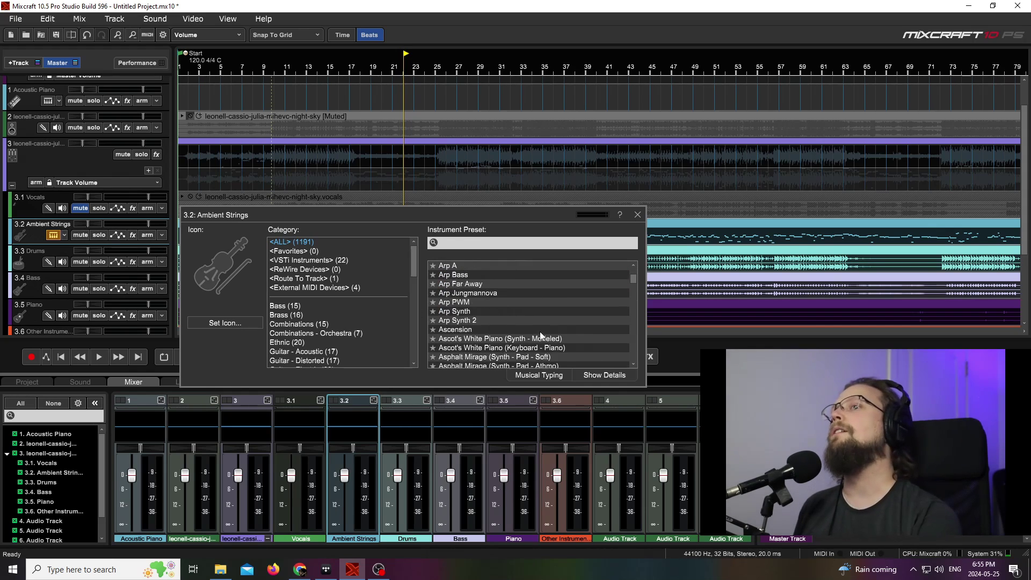
scroll(540, 330, "down", 8)
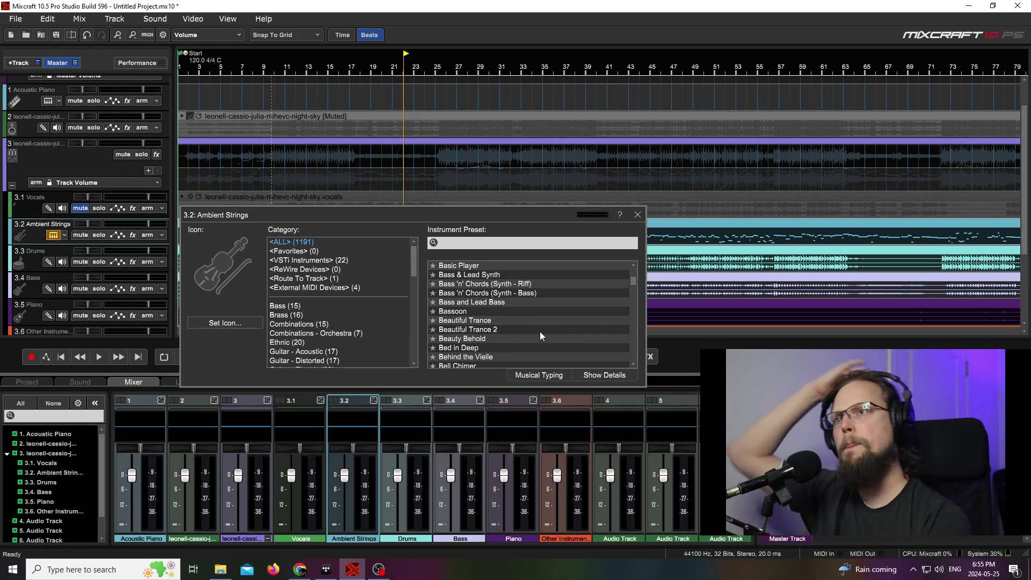
scroll(539, 330, "down", 3)
scroll(540, 337, "down", 6)
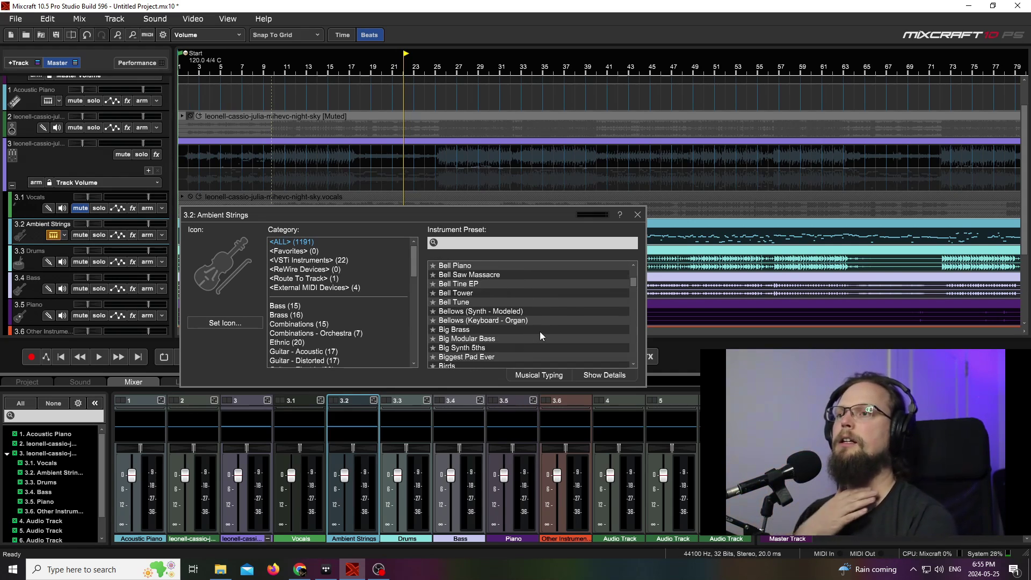
scroll(543, 336, "down", 2)
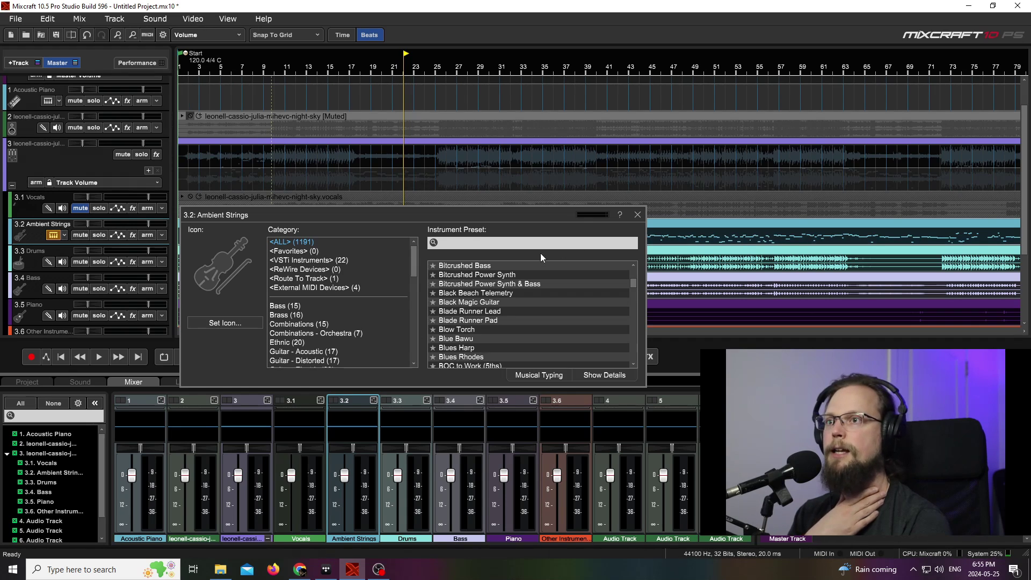
scroll(521, 301, "down", 6)
scroll(521, 298, "down", 6)
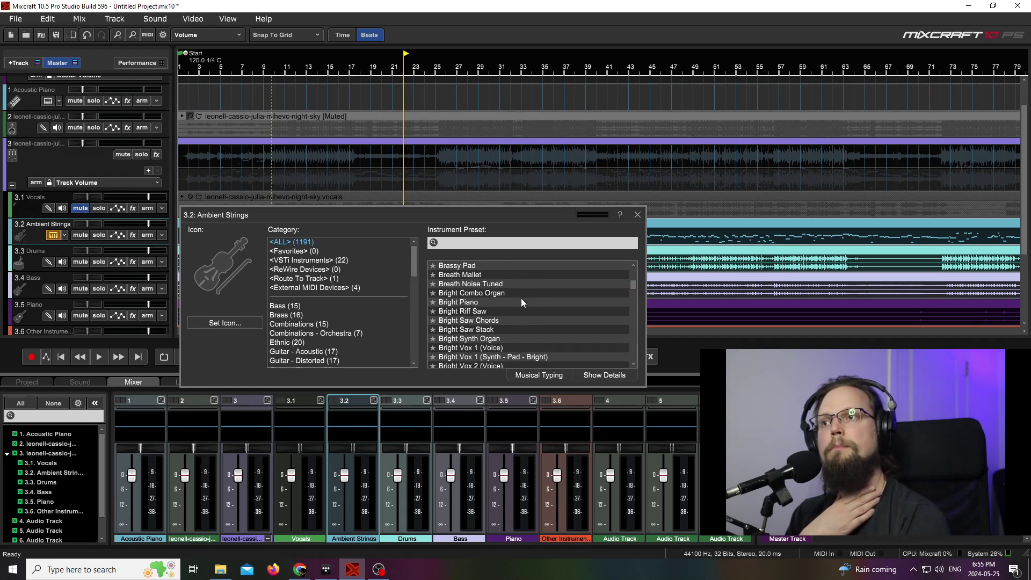
left_click_drag(632, 286, 641, 341)
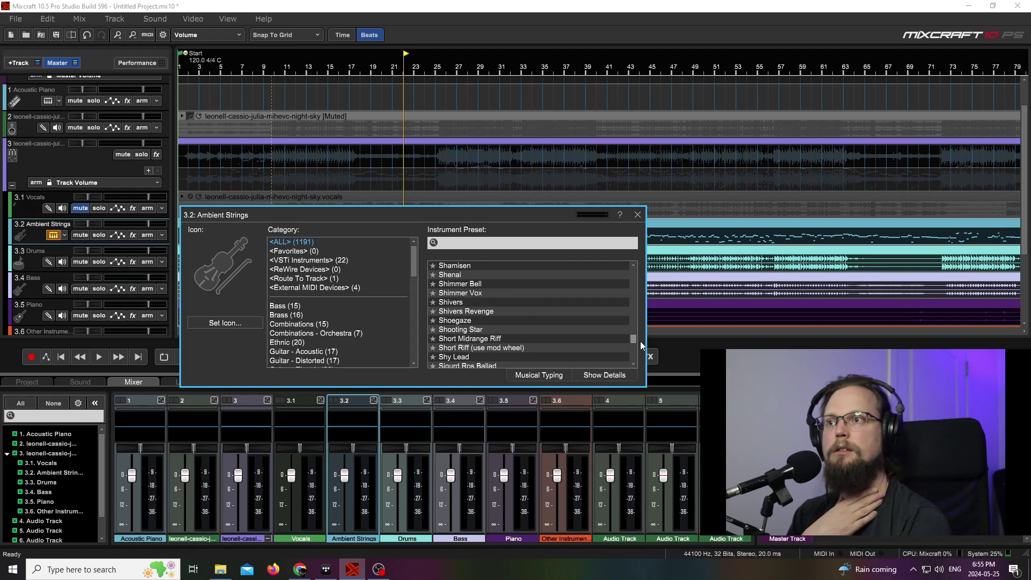
scroll(639, 341, "down", 5)
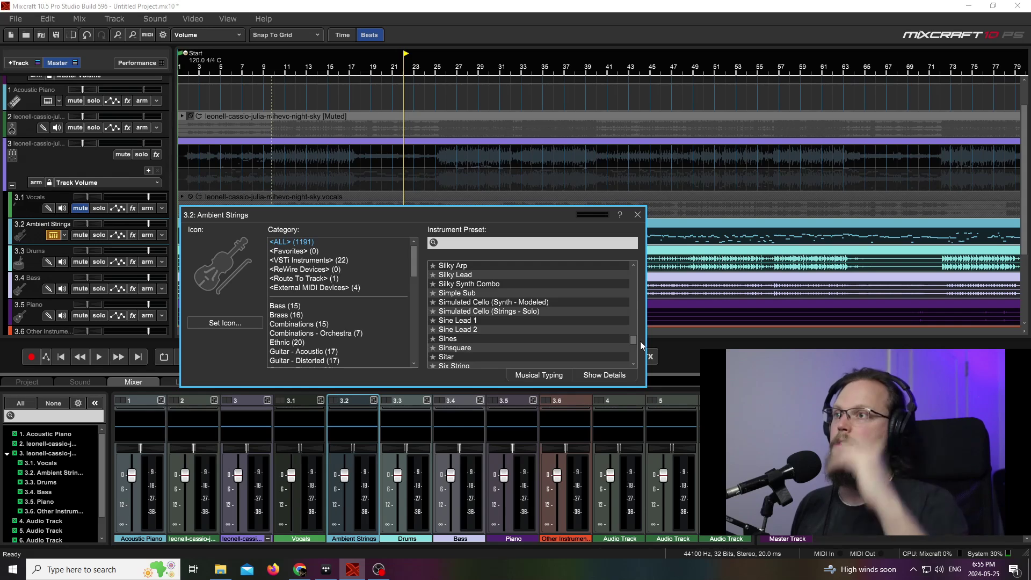
scroll(574, 329, "down", 3)
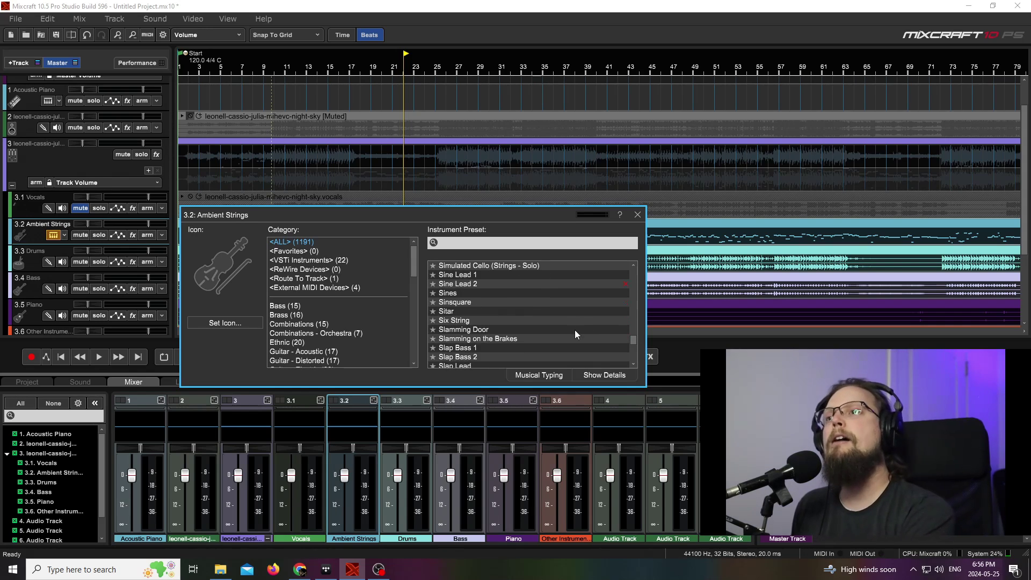
scroll(575, 329, "down", 10)
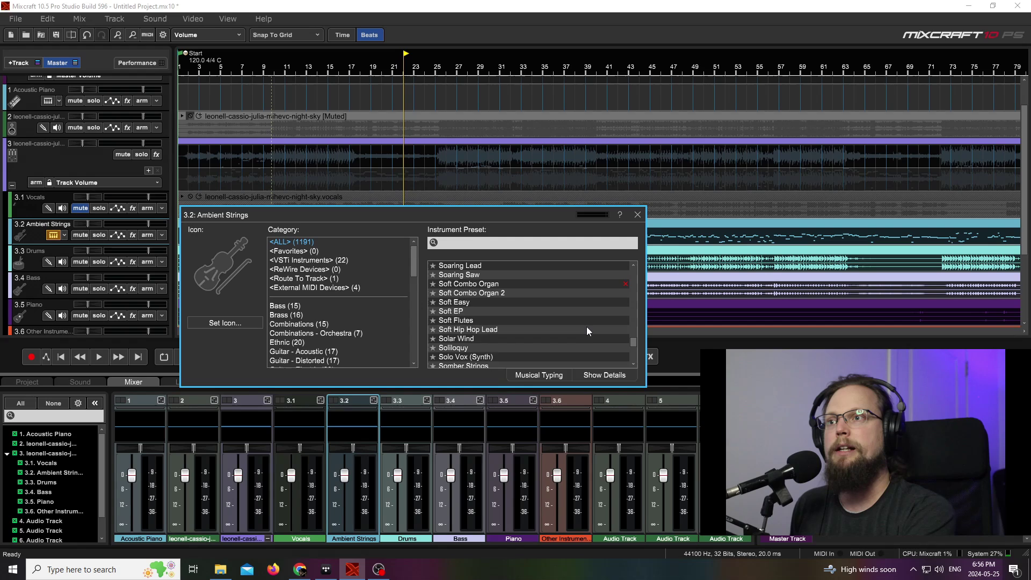
scroll(587, 329, "down", 6)
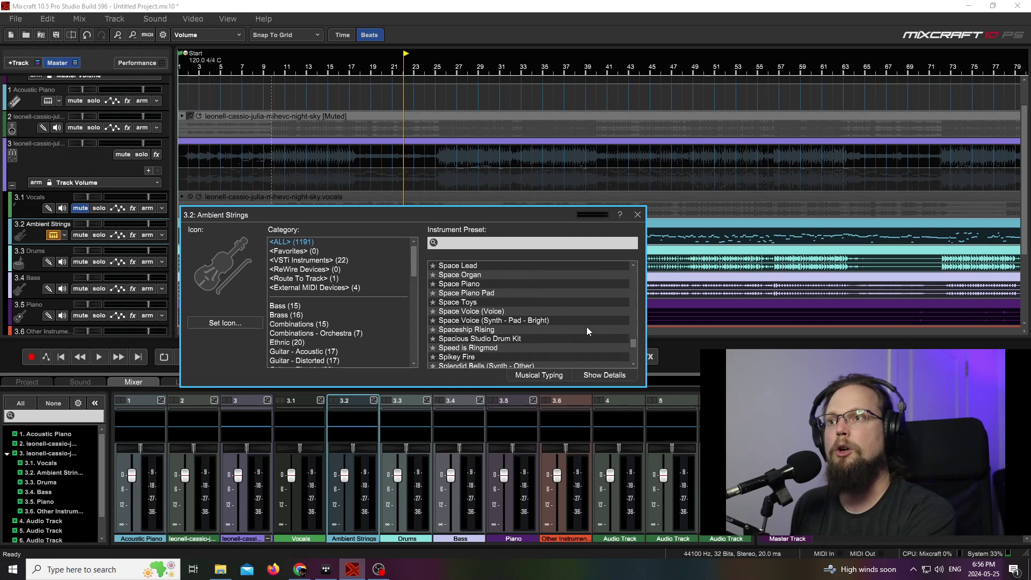
scroll(633, 347, "down", 5)
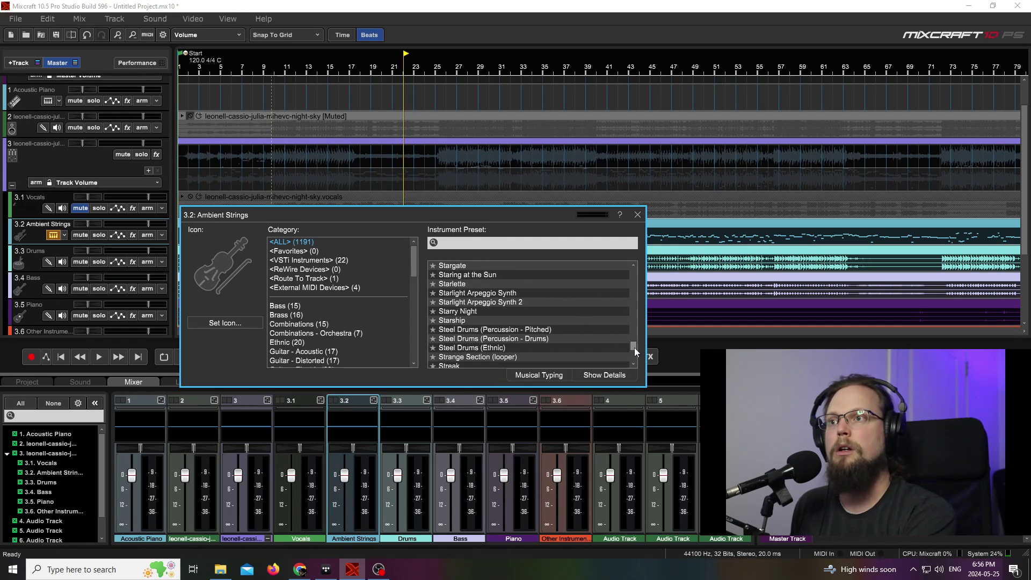
scroll(633, 349, "down", 12)
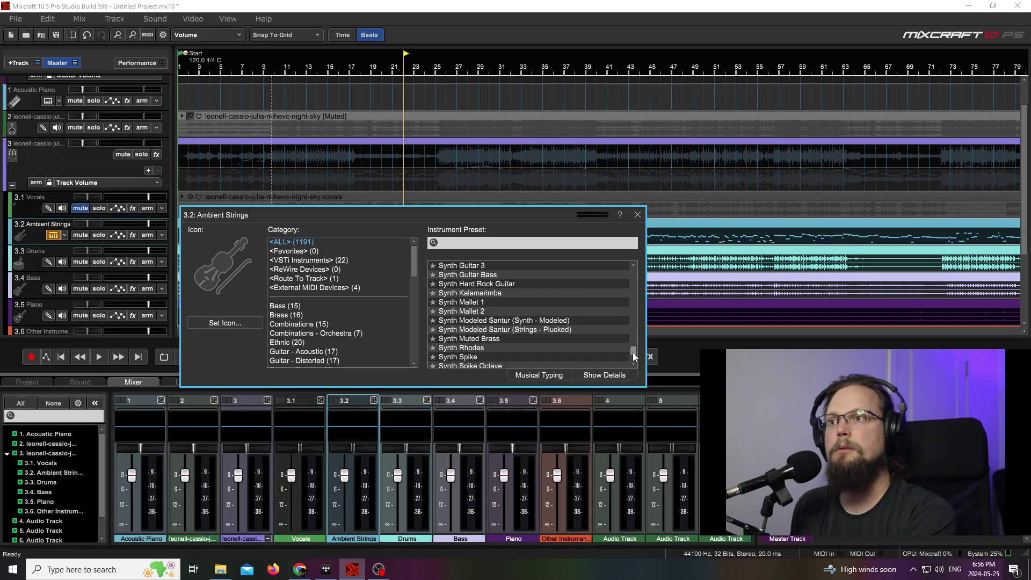
scroll(633, 358, "down", 5)
scroll(564, 335, "down", 6)
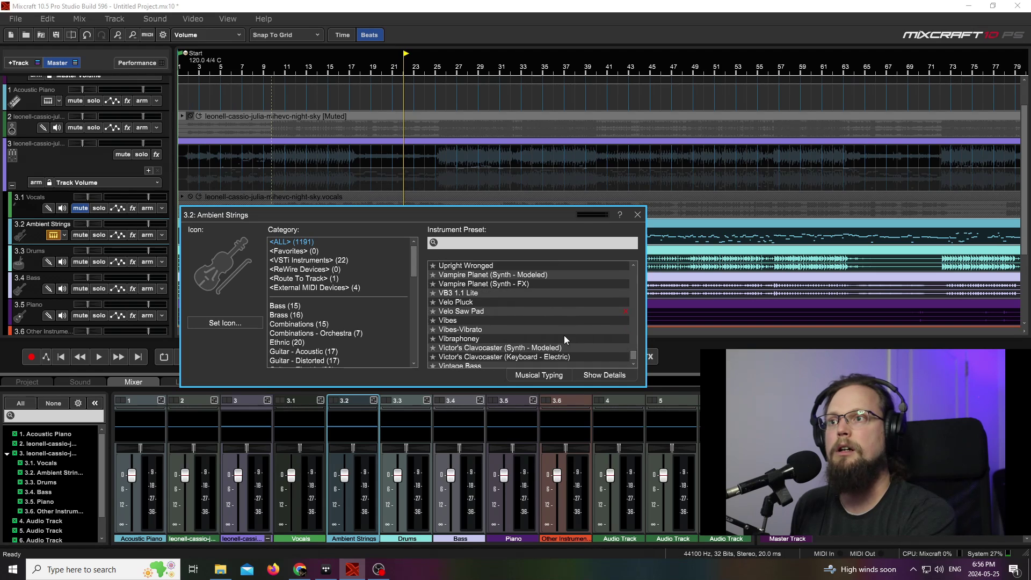
scroll(562, 335, "down", 2)
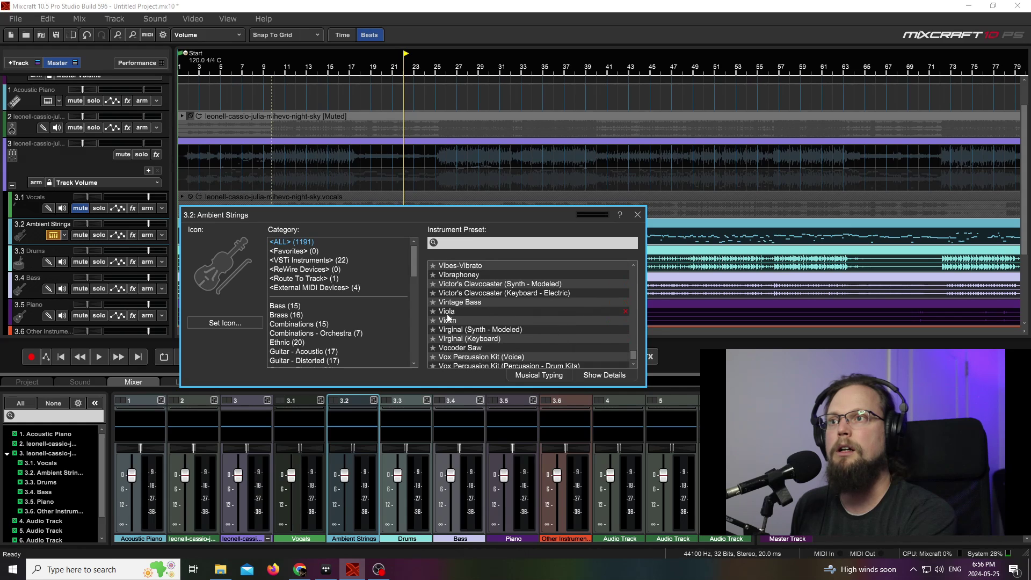
left_click(461, 321)
key("space")
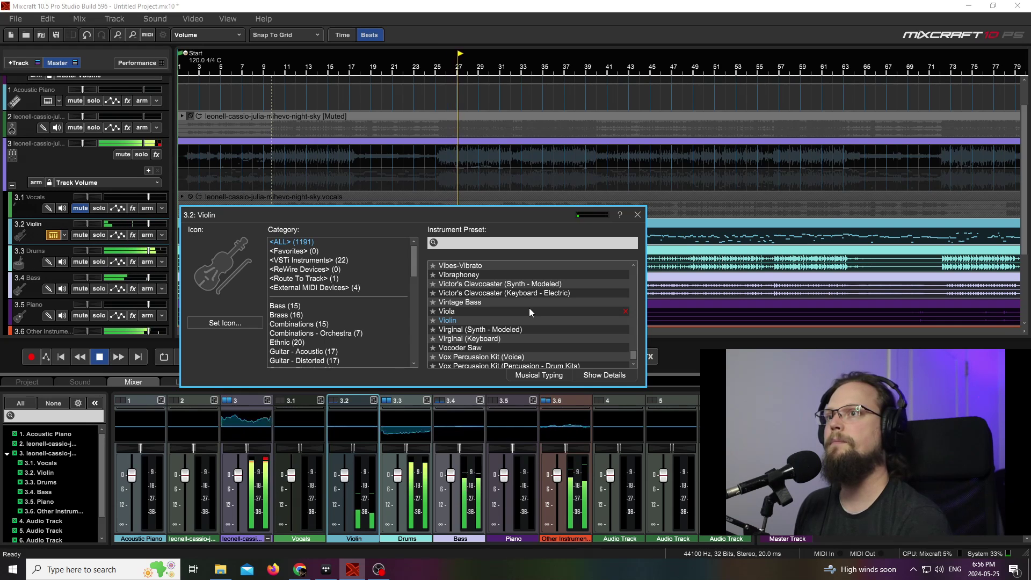
Audition the Velo Pluck and Velo Saw Pad presets on track 3.2 during playback, then stop and close the instrument window.
scroll(529, 308, "up", 2)
left_click_drag(531, 222, 545, 272)
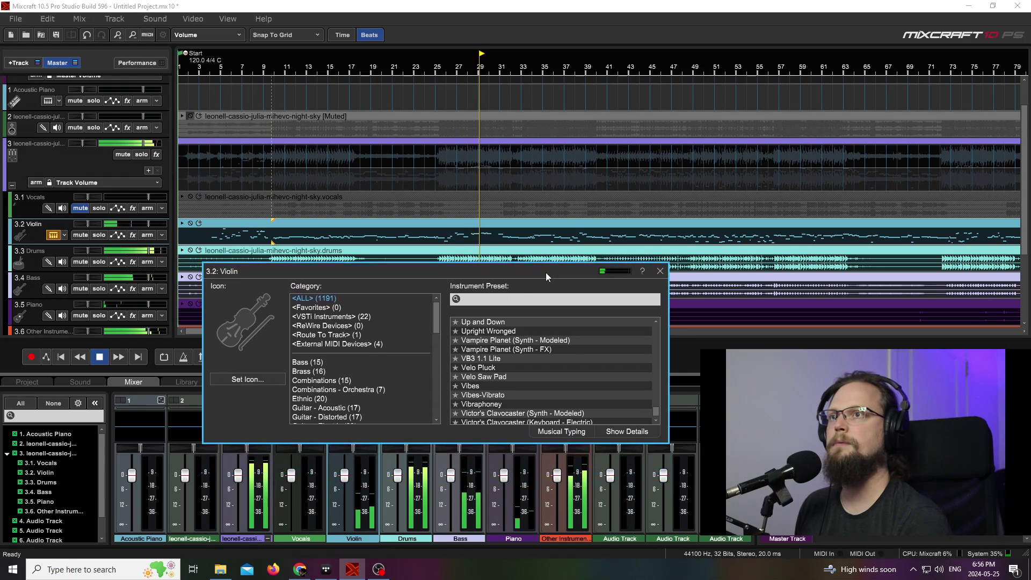
scroll(551, 392, "up", 2)
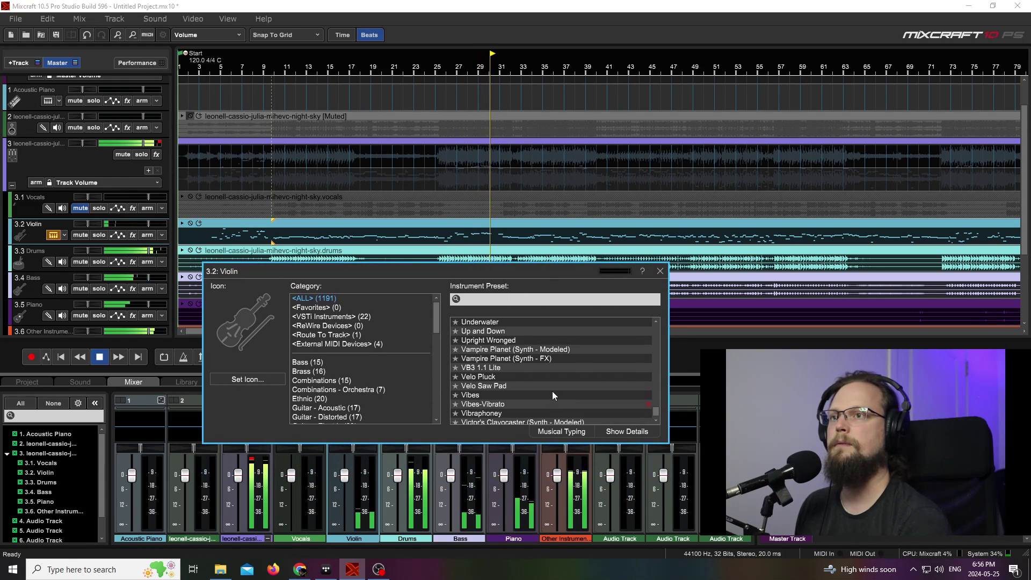
left_click(478, 386)
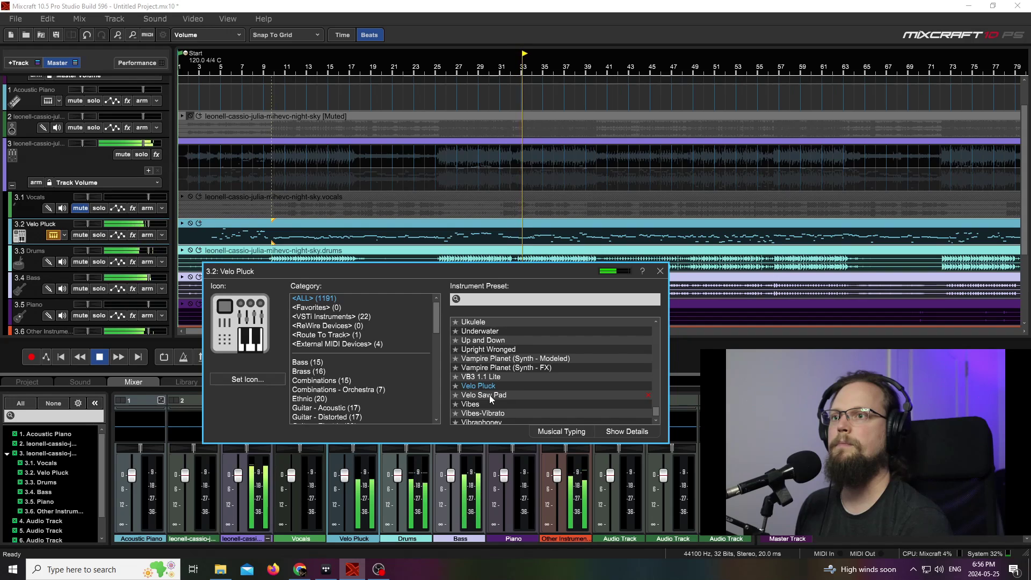
left_click(489, 395)
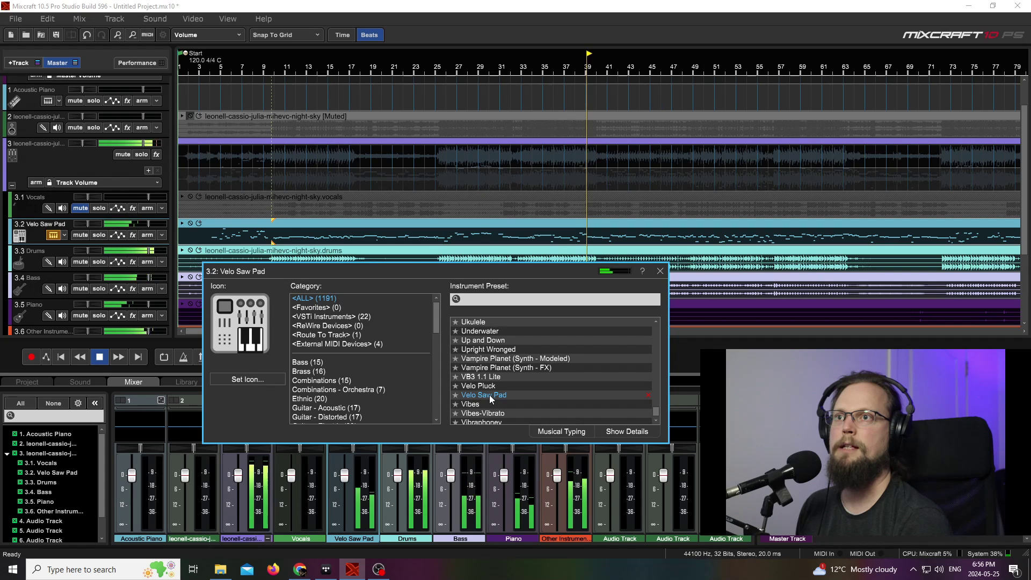
key("space")
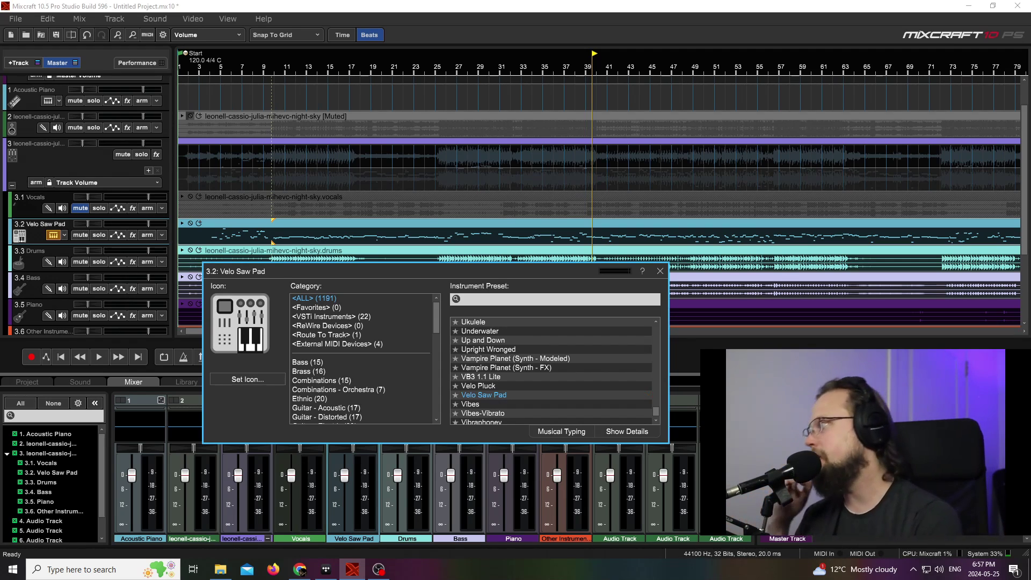
left_click(660, 271)
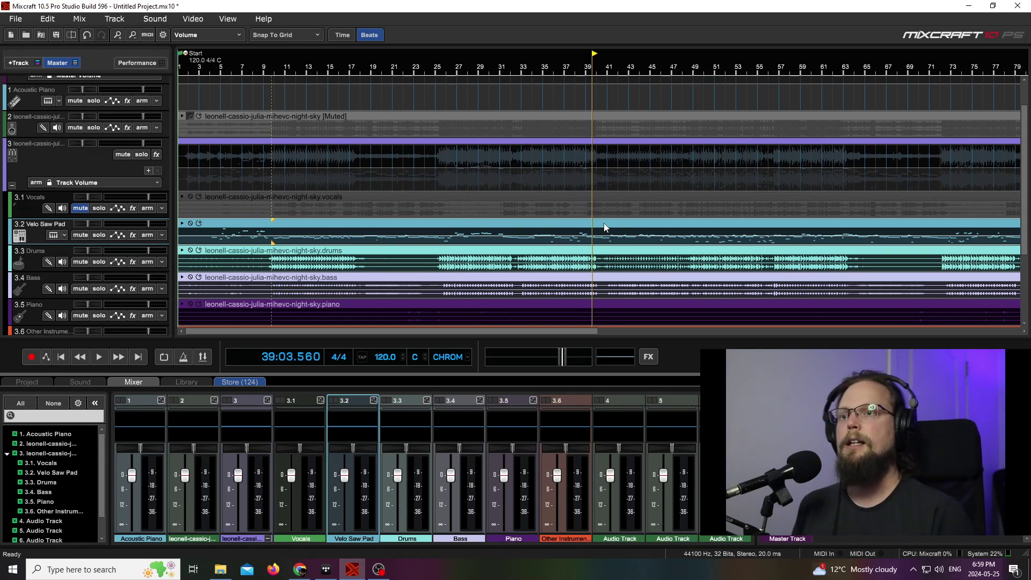
Resume playback and change track 3.2's instrument preset to Violin while the song plays.
key("space")
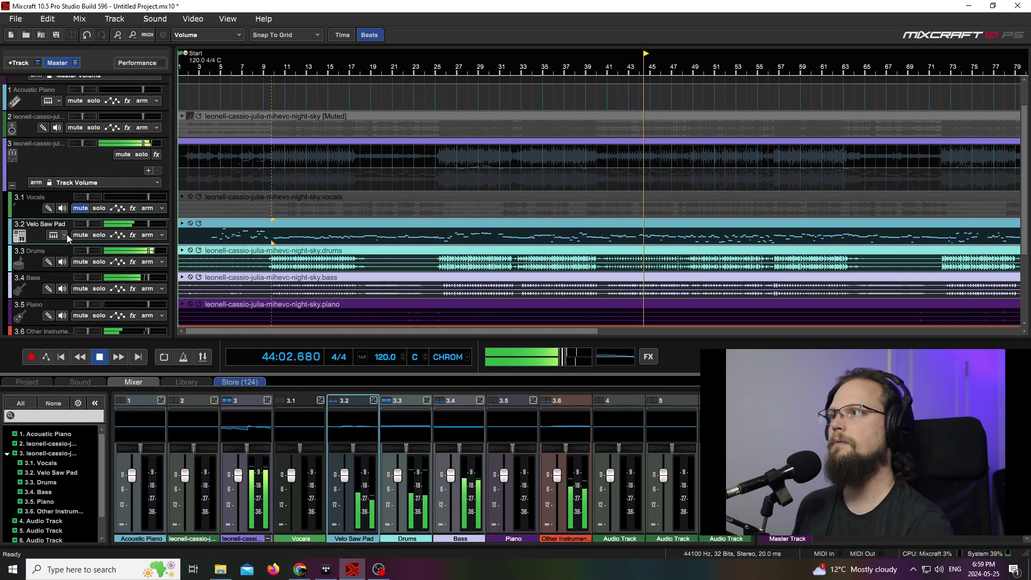
left_click(53, 236)
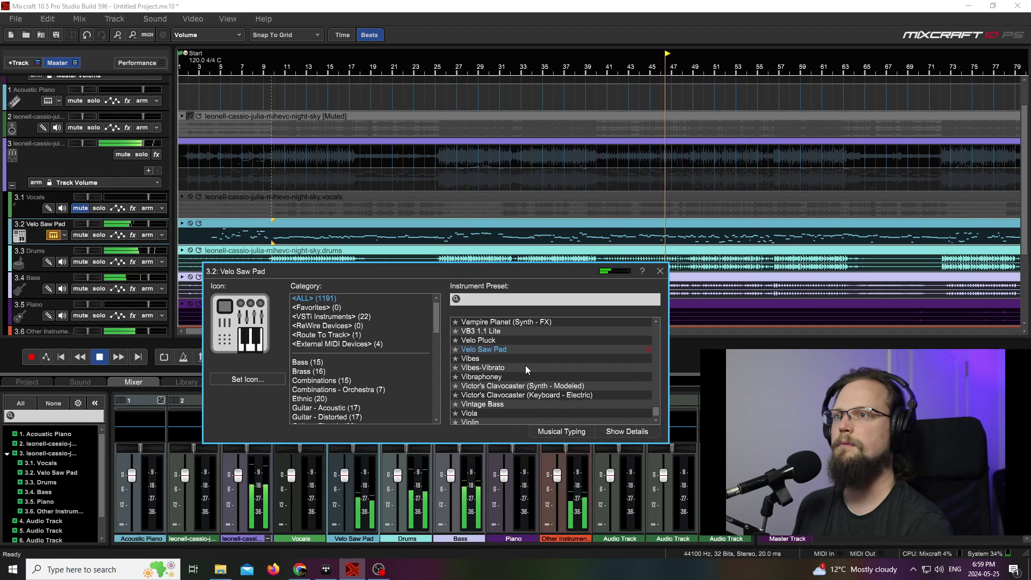
scroll(525, 365, "down", 1)
left_click(478, 411)
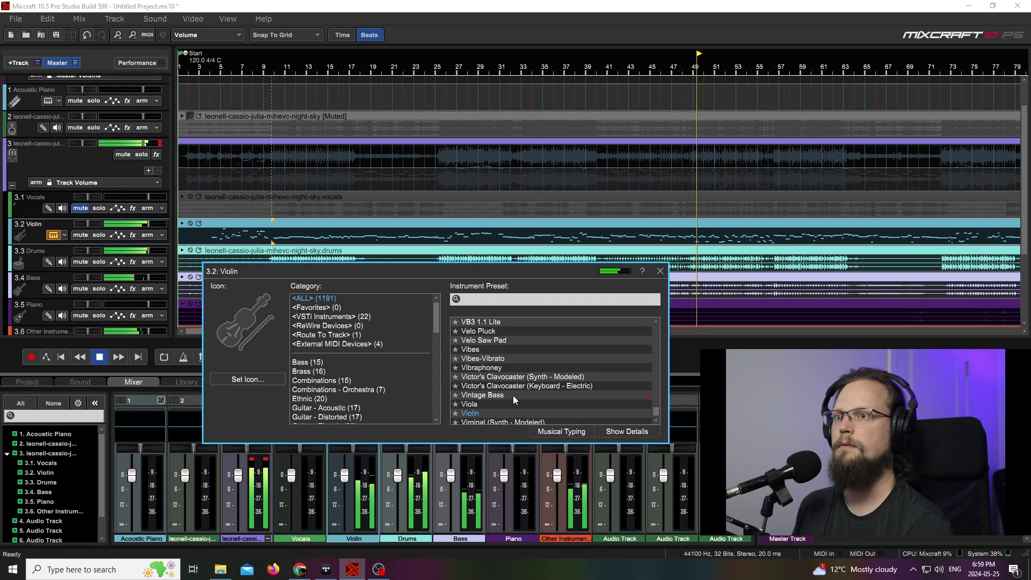
scroll(514, 395, "down", 1)
scroll(513, 395, "down", 1)
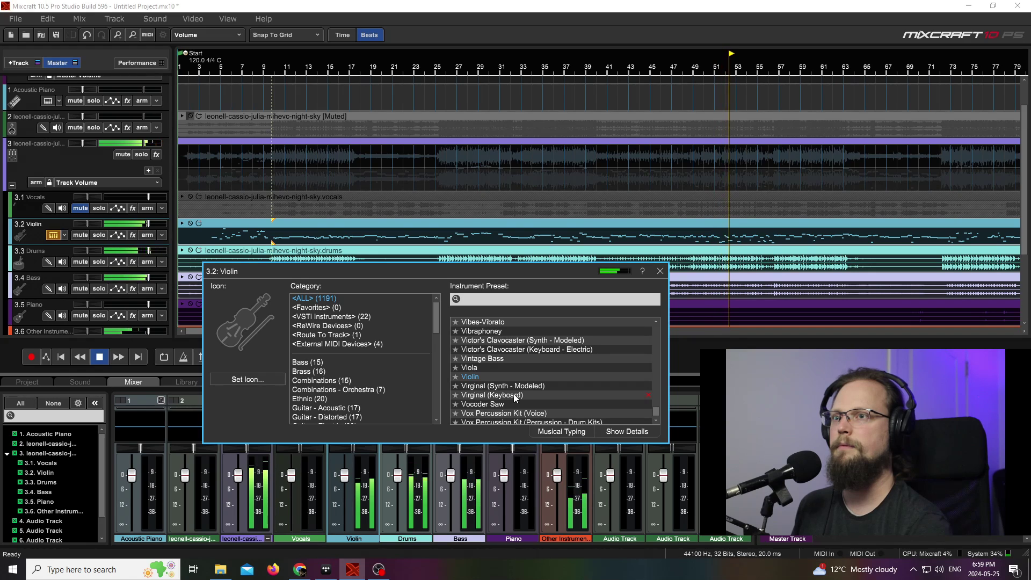
Stop playback and change track 3.2's instrument preset from the full preset list to Ambient Strings.
left_click(98, 357)
scroll(575, 354, "up", 1)
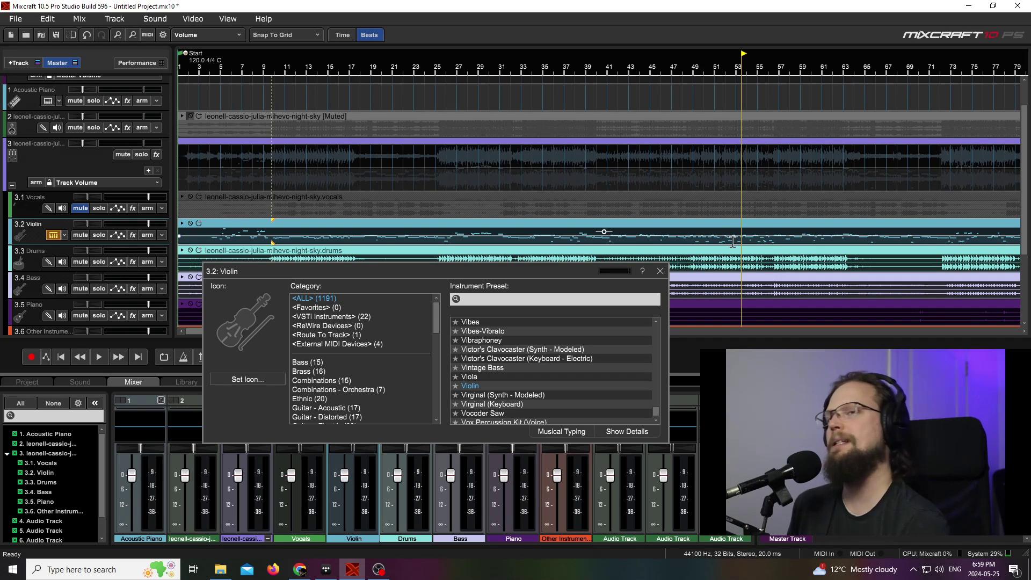
scroll(559, 380, "up", 1)
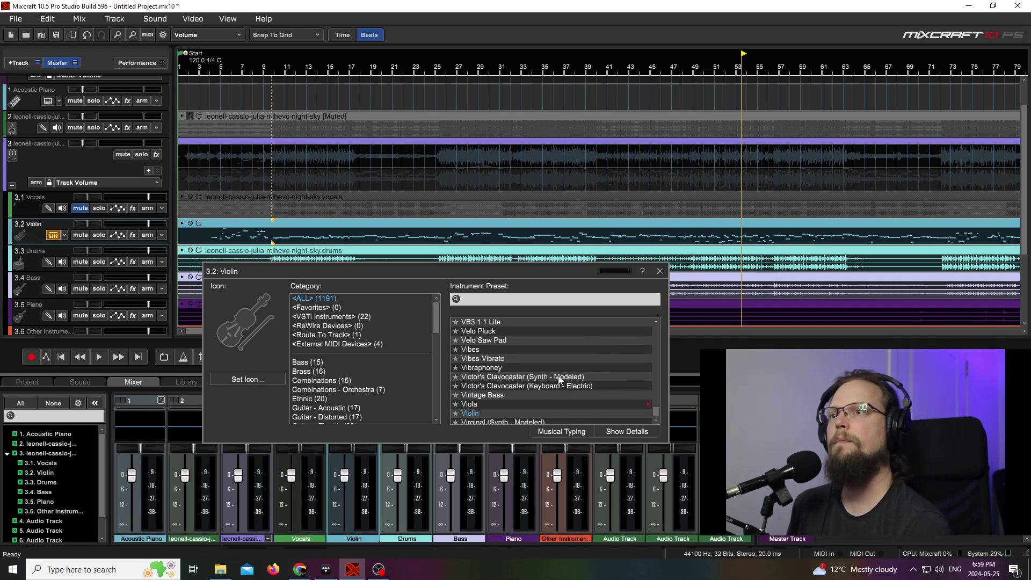
scroll(559, 376, "up", 8)
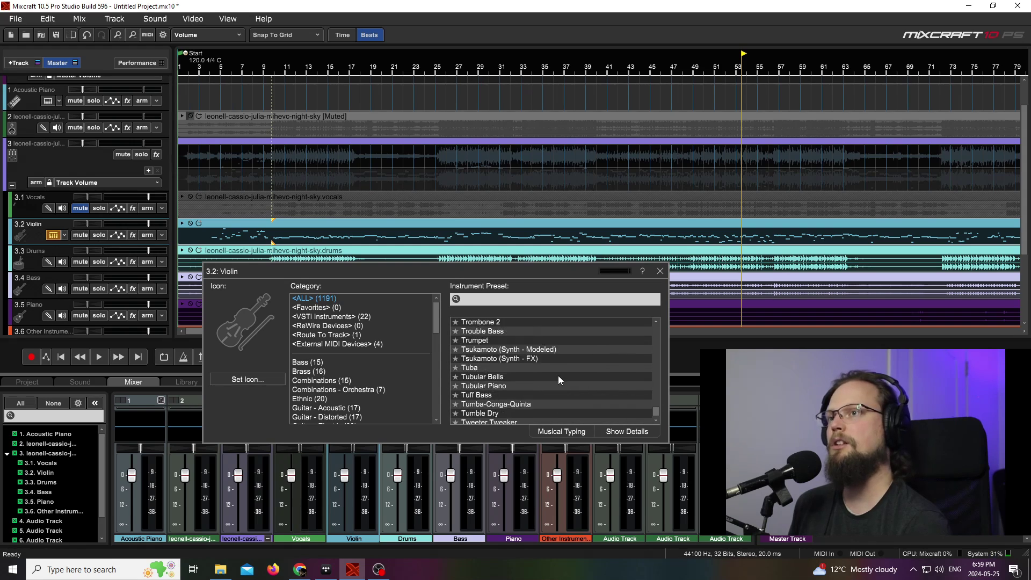
scroll(558, 380, "up", 5)
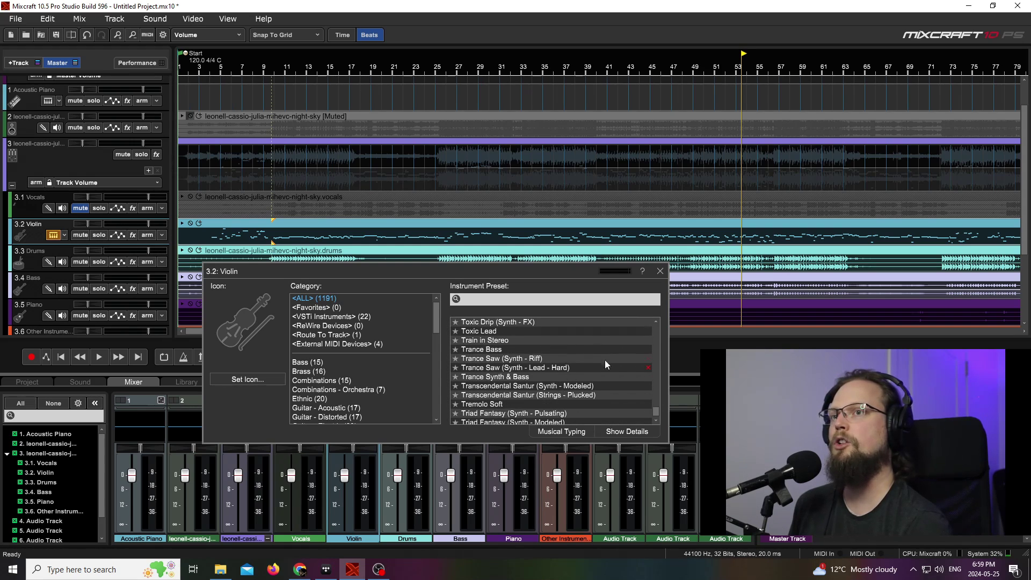
left_click_drag(655, 334, 655, 333)
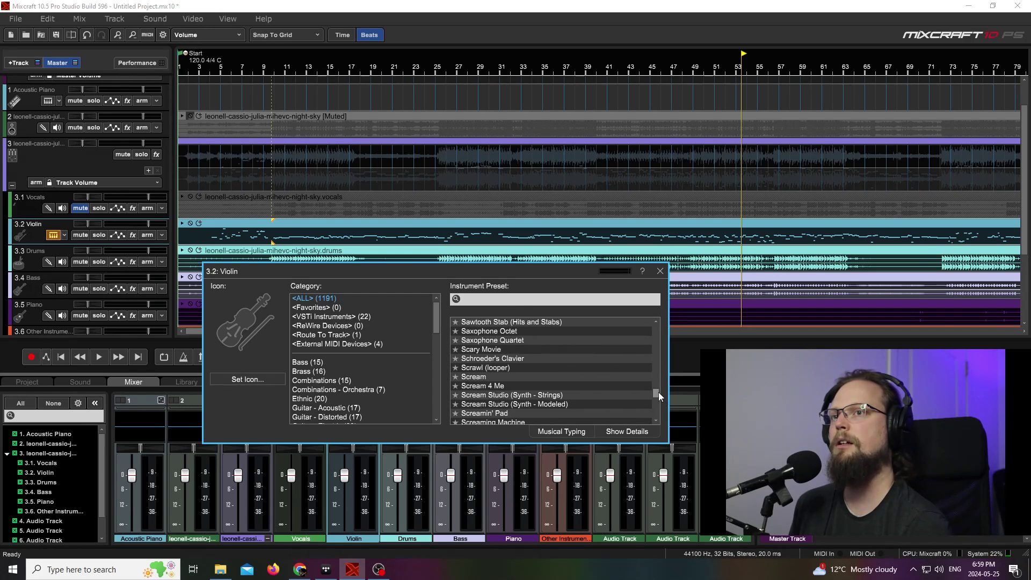
left_click_drag(657, 392, 649, 332)
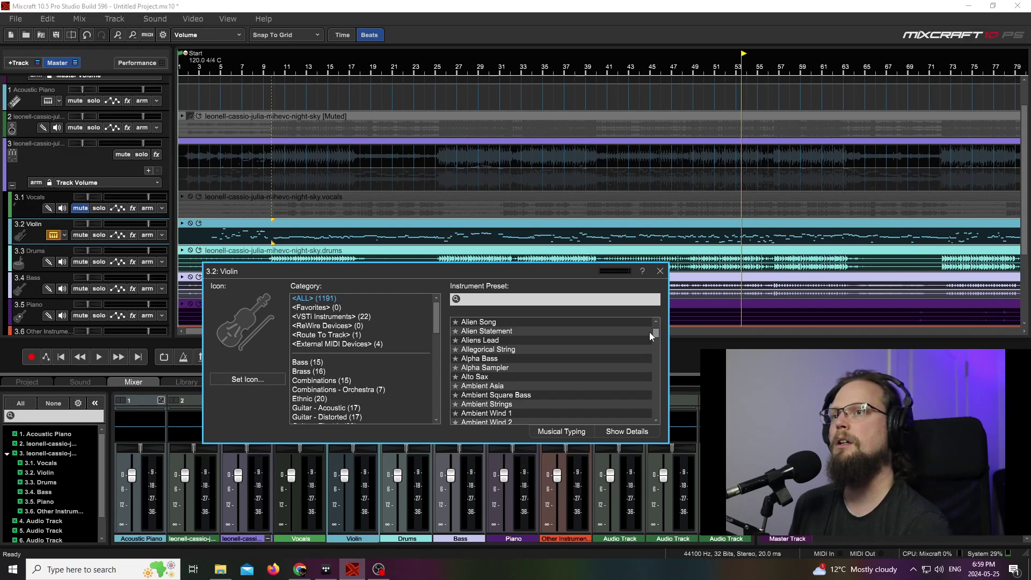
scroll(511, 395, "down", 1)
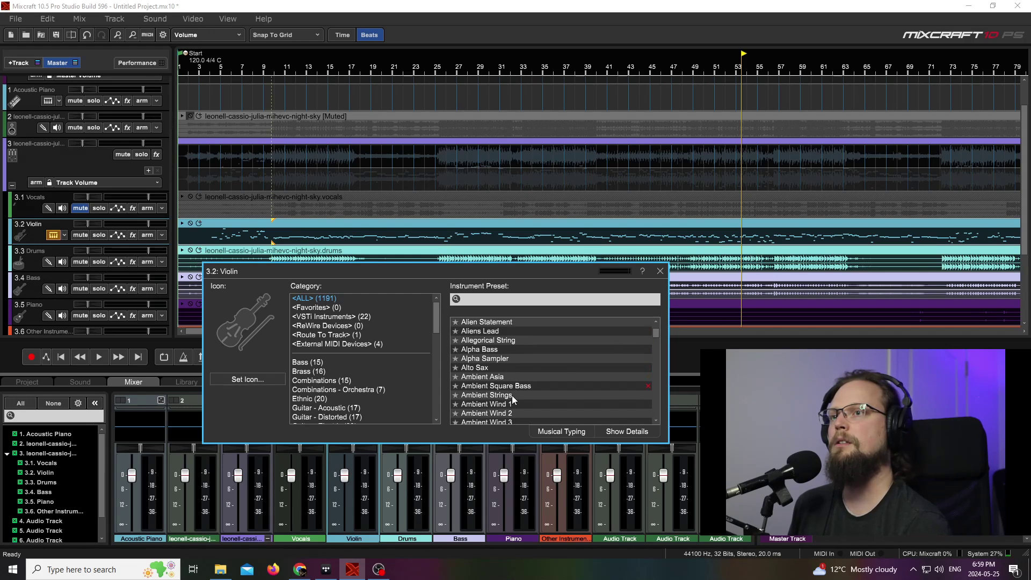
left_click(511, 395)
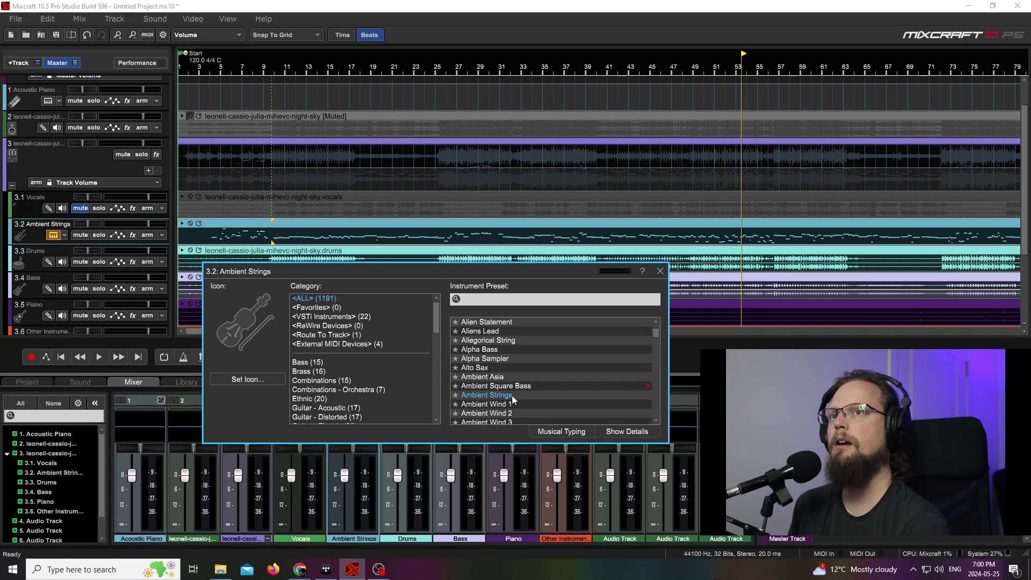
Play the song to hear the Ambient Strings melody with the other stems, and stop playback.
key("space")
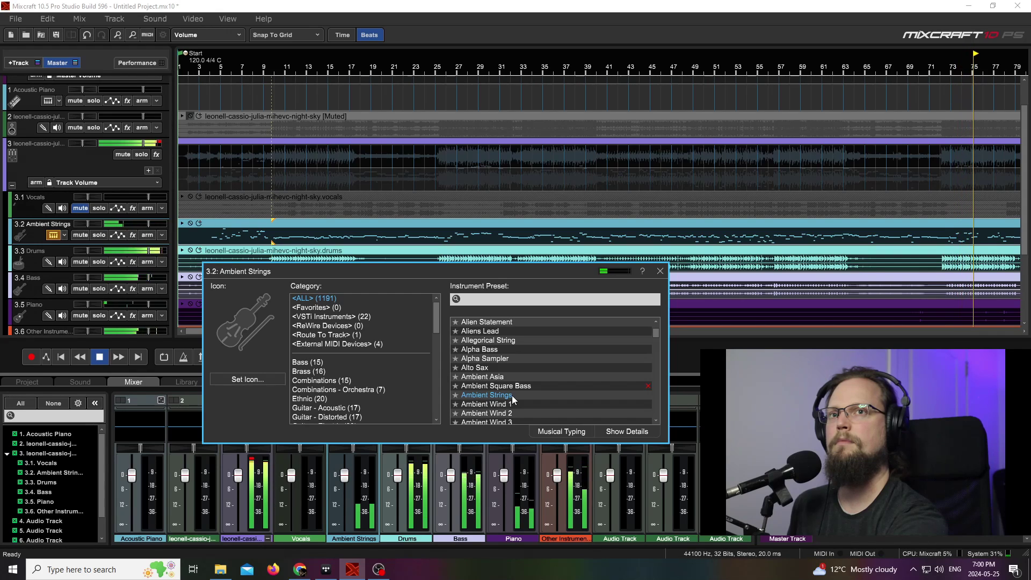
key("space")
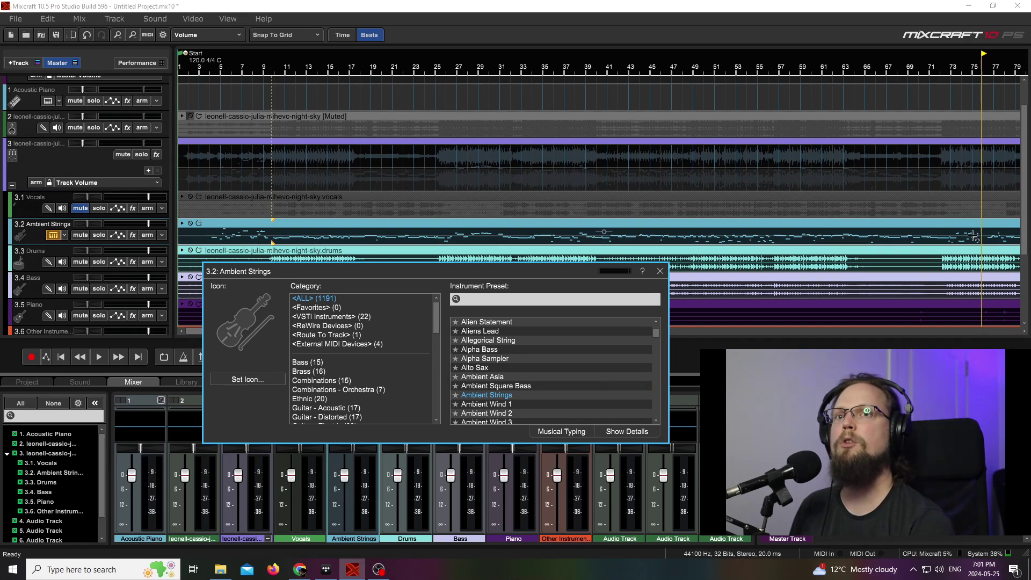
mouse_move(977, 238)
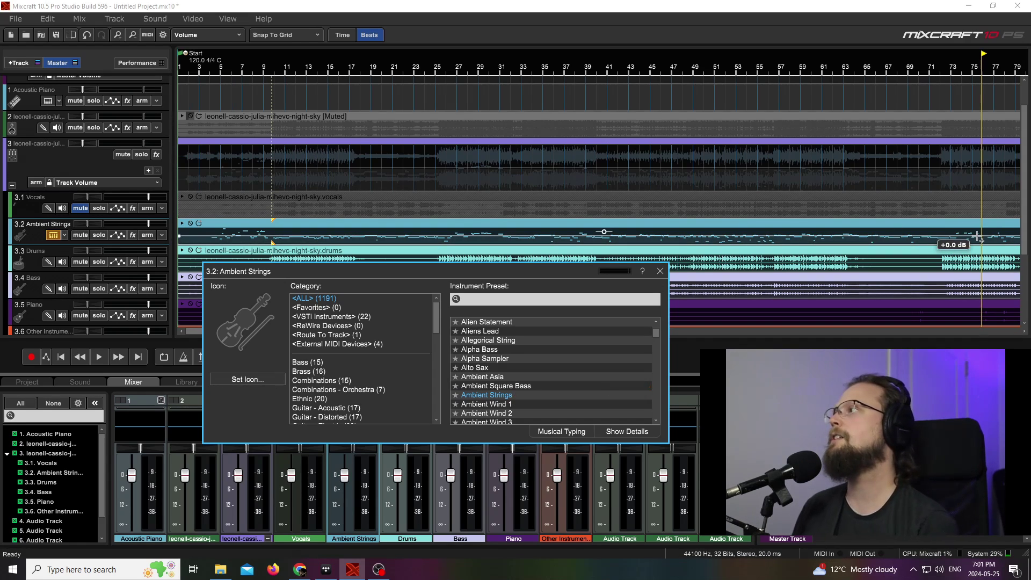